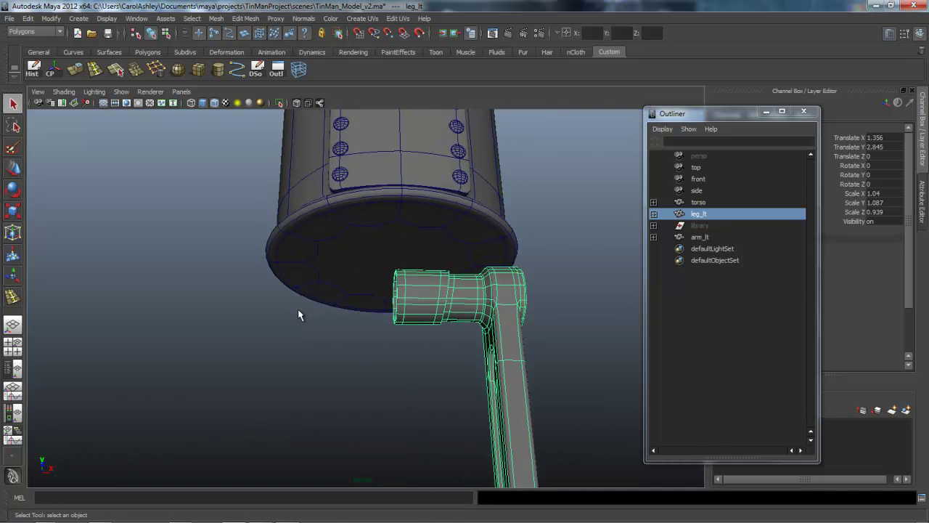
Turn off the torso's smooth preview and select the large polygon face capping its underside
{"action": "scroll", "coordinate": [298, 315], "scroll_direction": "up", "scroll_amount": 6}
{"action": "left_click", "coordinate": [298, 315]}
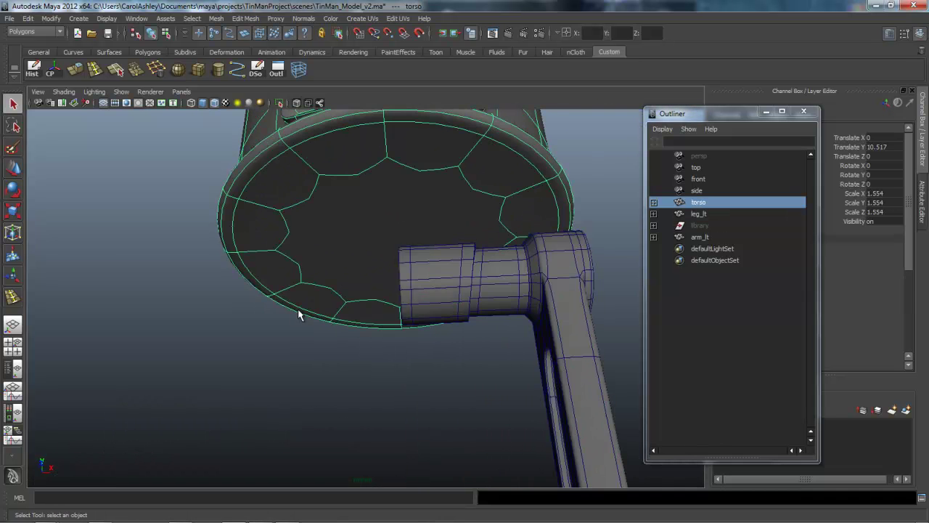
{"action": "left_click_drag", "start_coordinate": [298, 315], "coordinate": [298, 293], "text": "alt"}
{"action": "middle_click_drag", "start_coordinate": [299, 315], "coordinate": [290, 363], "text": "alt"}
{"action": "key", "text": "1"}
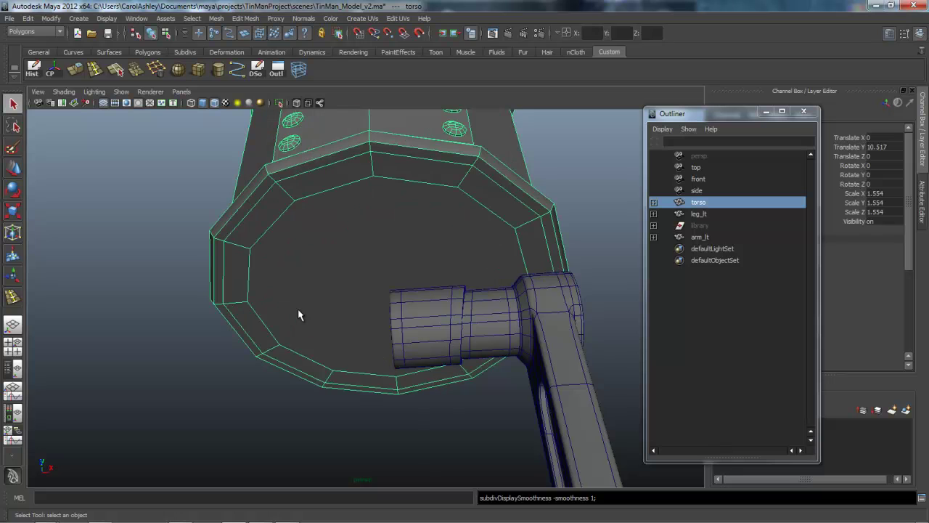
{"action": "right_click_drag", "start_coordinate": [382, 235], "coordinate": [381, 263]}
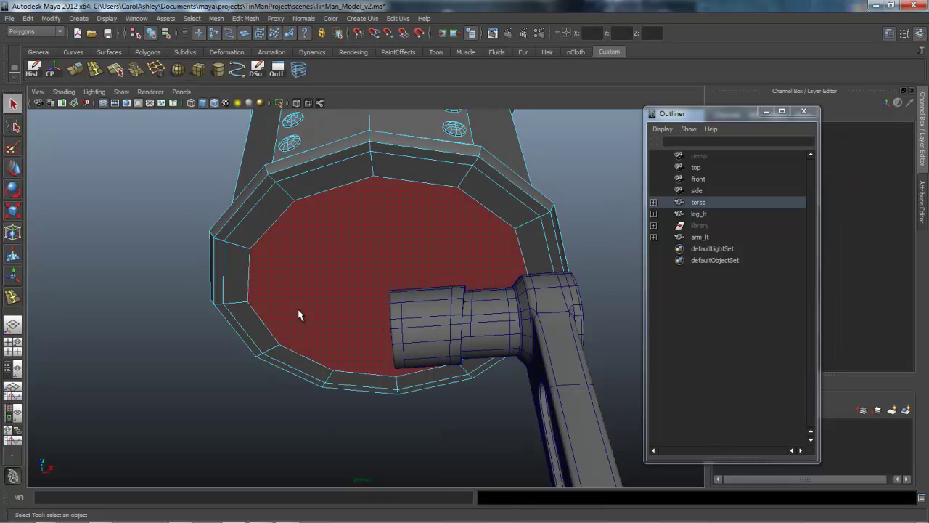
{"action": "left_click", "coordinate": [299, 315]}
{"action": "scroll", "coordinate": [298, 315], "scroll_direction": "down", "scroll_amount": 3}
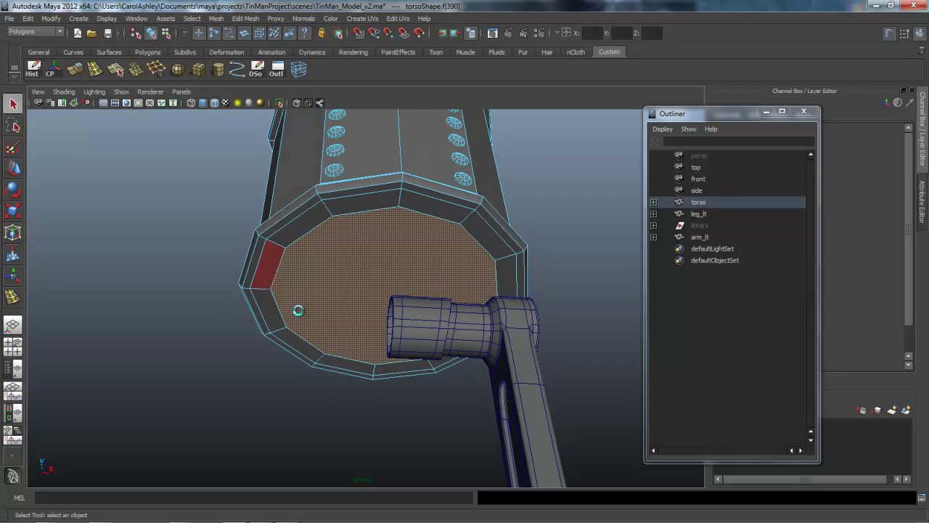
Extrude the torso's bottom face about 0.105 units downward and scale the extruded face to 0.883
{"action": "key", "text": "ctrl+e"}
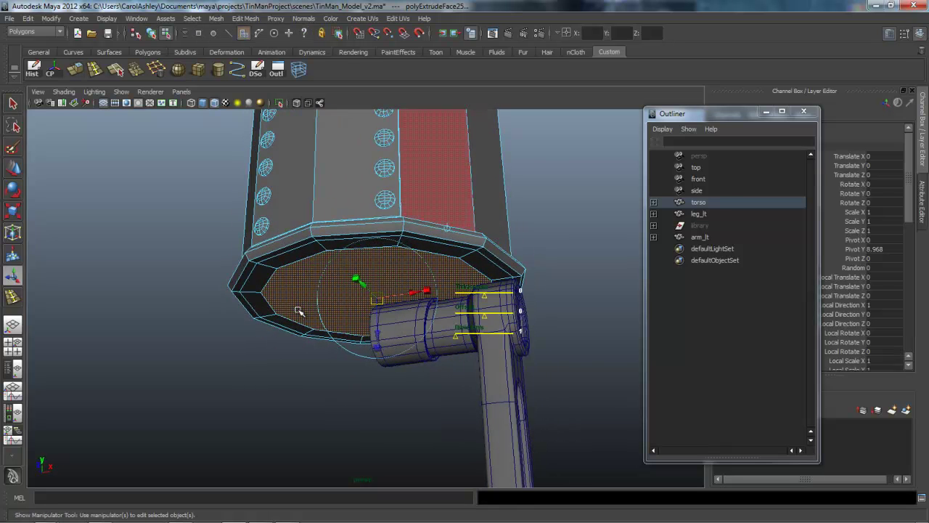
{"action": "middle_click_drag", "start_coordinate": [297, 310], "coordinate": [298, 311]}
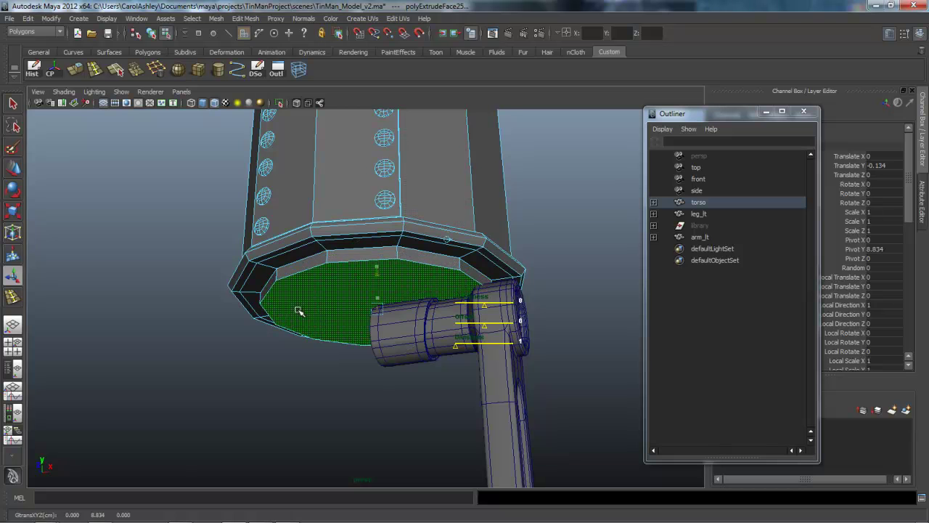
{"action": "left_click_drag", "start_coordinate": [298, 311], "coordinate": [298, 311], "text": "alt"}
{"action": "middle_click_drag", "start_coordinate": [299, 311], "coordinate": [298, 311]}
{"action": "left_click_drag", "start_coordinate": [298, 311], "coordinate": [298, 310], "text": "alt"}
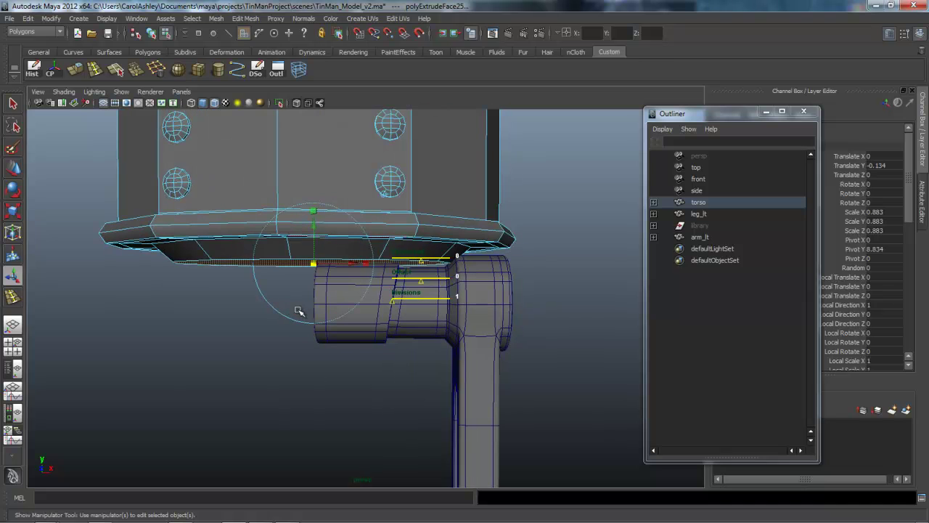
{"action": "left_click_drag", "start_coordinate": [313, 225], "coordinate": [313, 221]}
{"action": "right_click_drag", "start_coordinate": [299, 310], "coordinate": [298, 311], "text": "alt"}
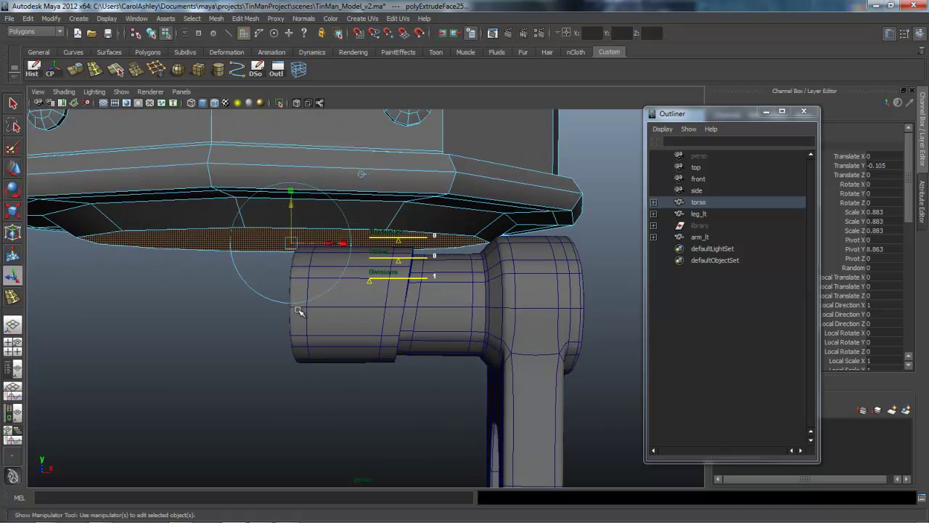
{"action": "left_click_drag", "start_coordinate": [298, 311], "coordinate": [298, 311], "text": "alt"}
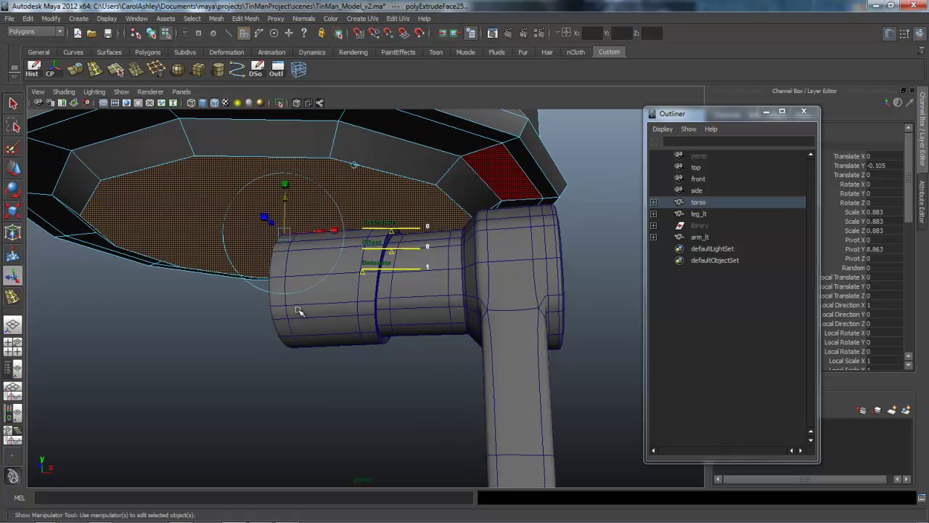
Scale the edge loop at the base of the torso's bottom extrusion inward to steepen its side walls
{"action": "right_click", "coordinate": [475, 172]}
{"action": "left_click", "coordinate": [475, 144]}
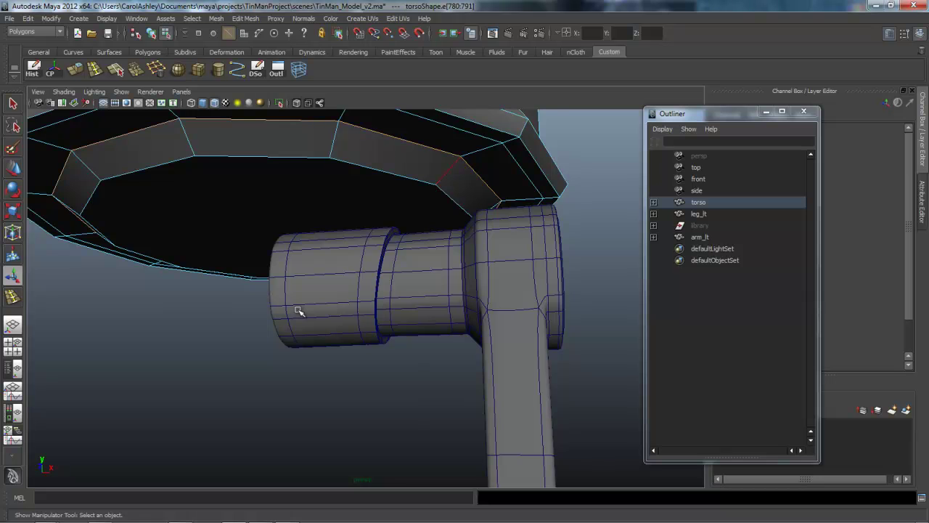
{"action": "left_click_drag", "start_coordinate": [297, 309], "coordinate": [297, 310], "text": "alt"}
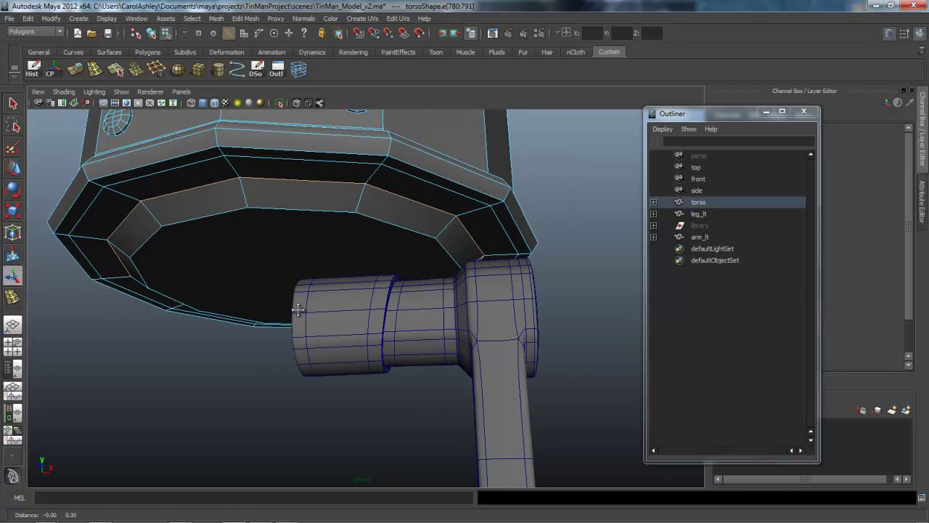
{"action": "key", "text": "r"}
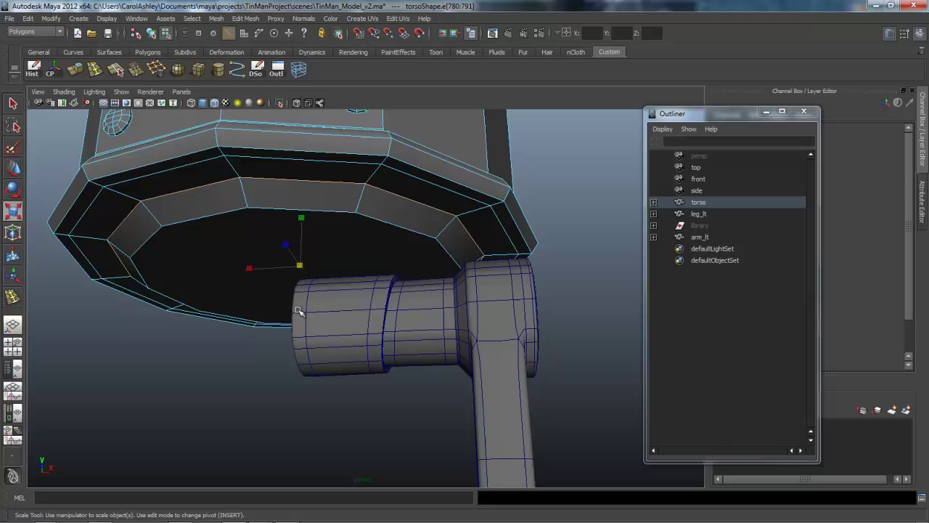
{"action": "middle_click_drag", "start_coordinate": [297, 310], "coordinate": [298, 310]}
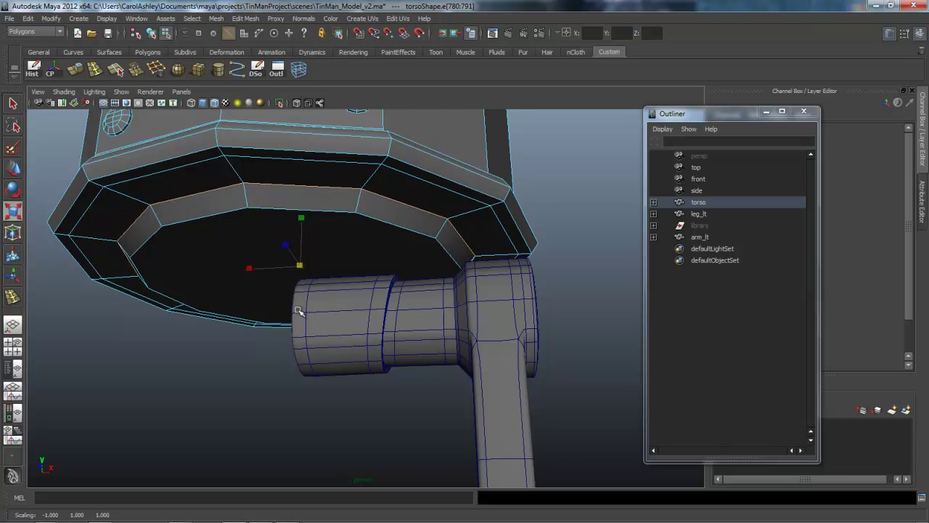
{"action": "left_click_drag", "start_coordinate": [297, 310], "coordinate": [298, 309], "text": "alt"}
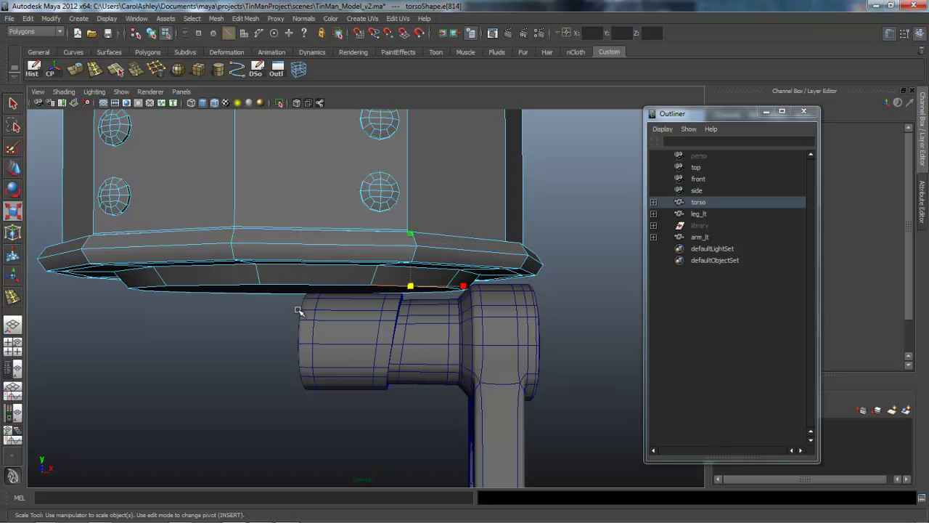
Select the torso's bottom cap face and scale it in slightly along X and Z
{"action": "left_click_drag", "start_coordinate": [298, 309], "coordinate": [365, 225], "text": "alt"}
{"action": "right_click_drag", "start_coordinate": [364, 225], "coordinate": [365, 252]}
{"action": "left_click", "coordinate": [298, 310]}
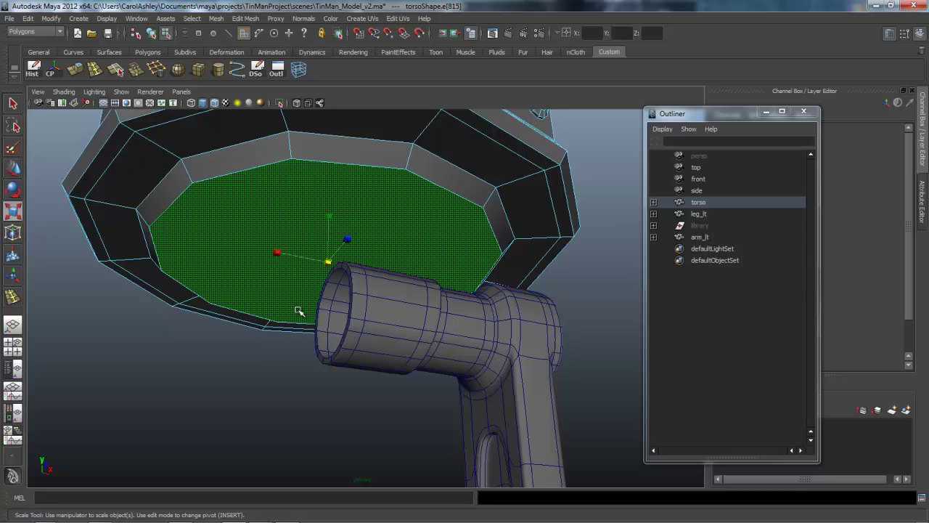
{"action": "left_click_drag", "start_coordinate": [298, 310], "coordinate": [297, 310], "text": "alt"}
{"action": "middle_click_drag", "start_coordinate": [297, 310], "coordinate": [298, 310]}
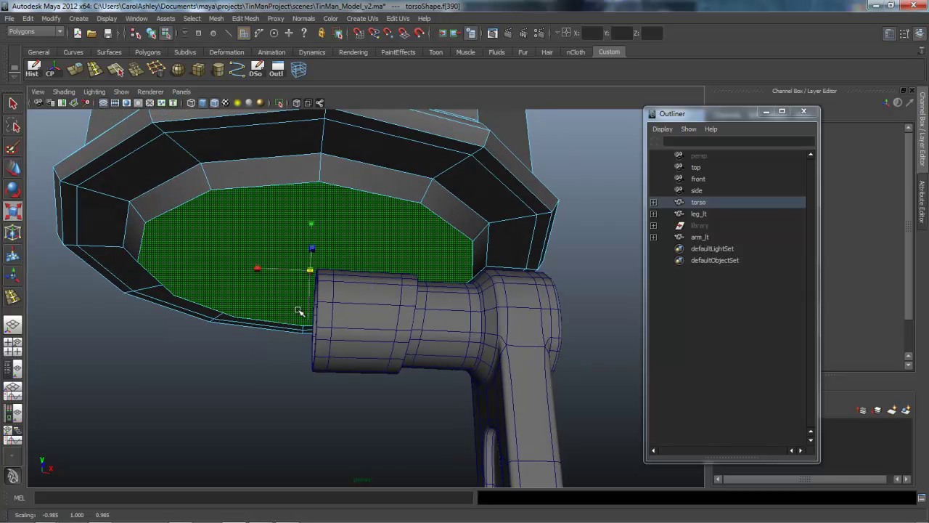
{"action": "left_click_drag", "start_coordinate": [297, 310], "coordinate": [298, 310], "text": "alt"}
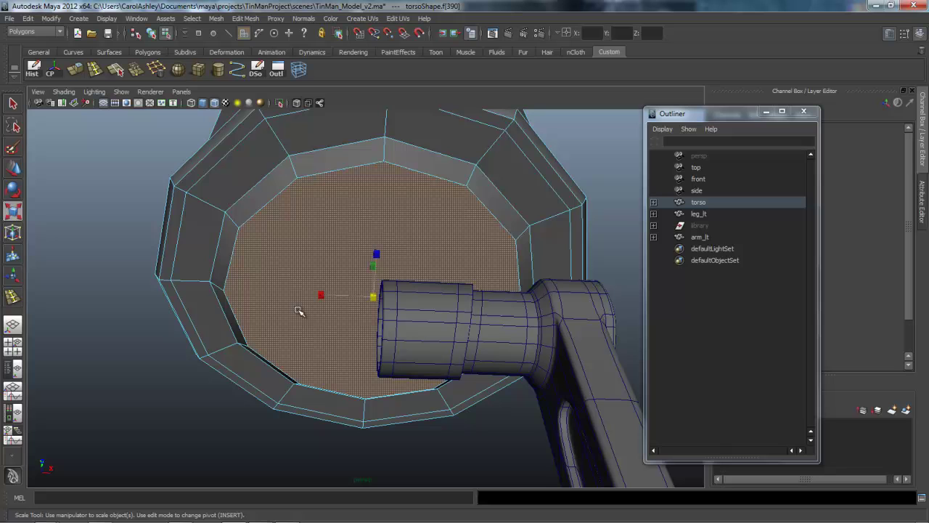
Split the torso's bottom cap face front to back through the centre, joining the two opposite middle vertices
{"action": "key", "text": "ctrl+e"}
{"action": "key", "text": "F8"}
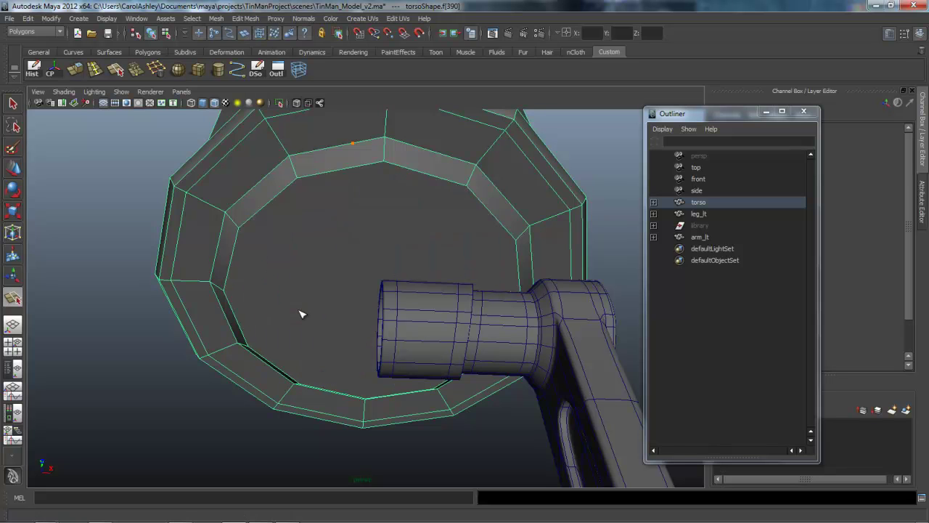
{"action": "left_click", "coordinate": [365, 397]}
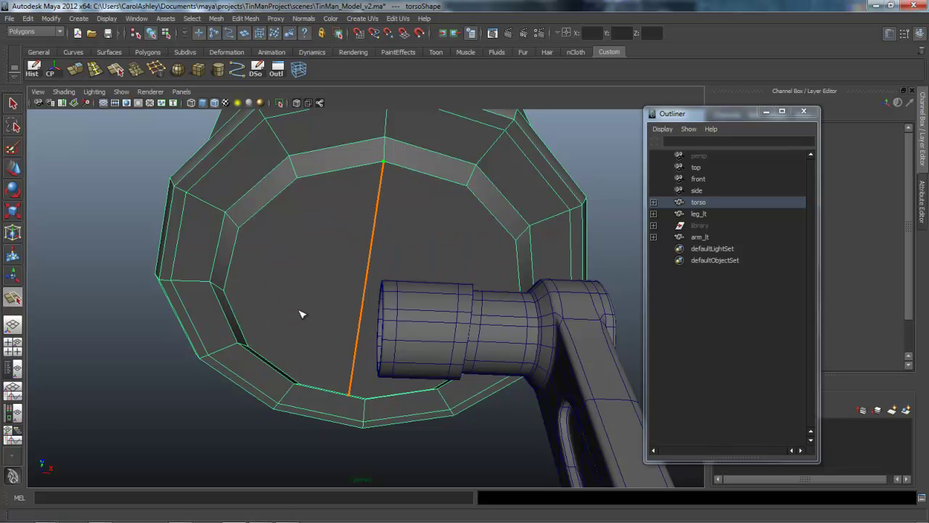
{"action": "key", "text": "Return"}
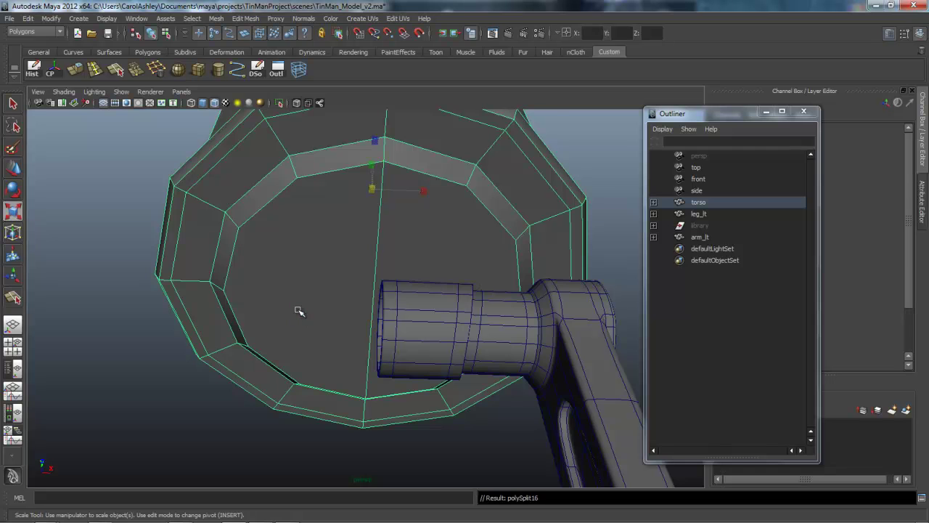
{"action": "left_click_drag", "start_coordinate": [298, 311], "coordinate": [298, 310], "text": "alt"}
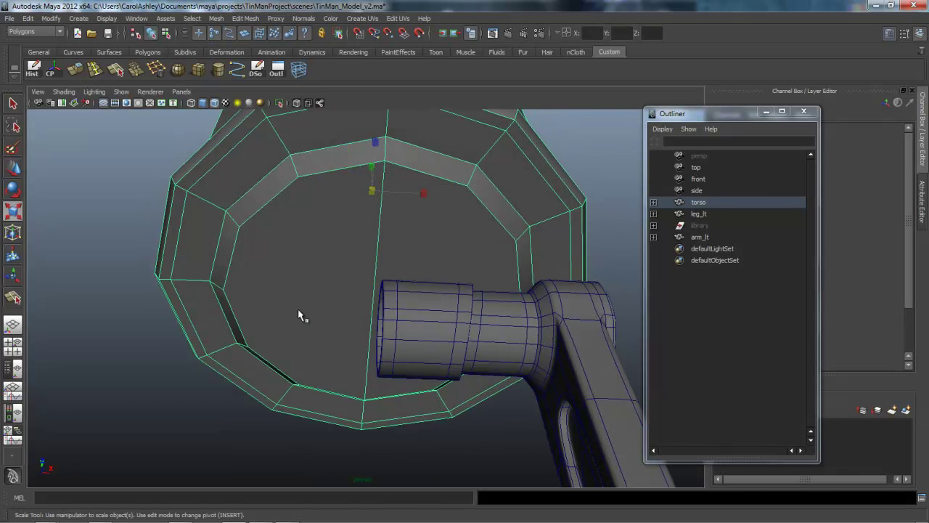
Split the bottom cap front to back left of the centre edge, joining the opposite neighbouring vertices
{"action": "key", "text": "g"}
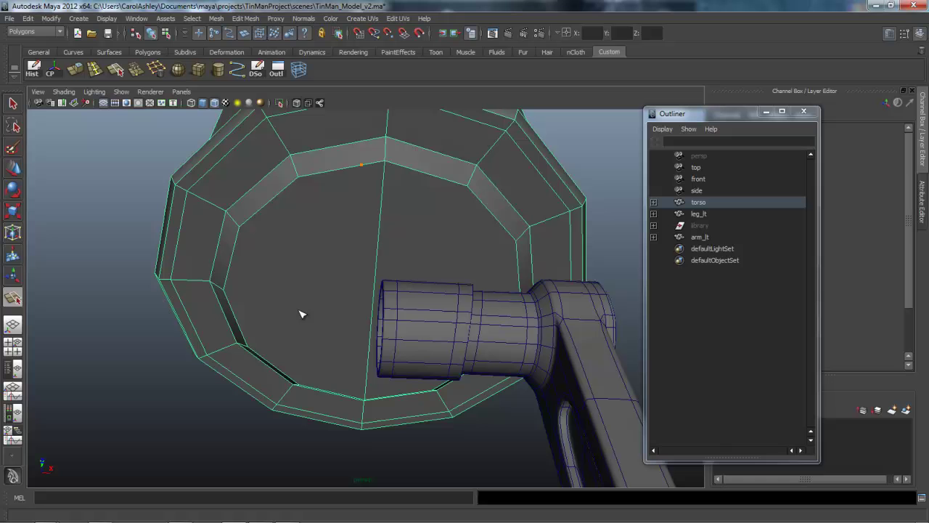
{"action": "left_click_drag", "start_coordinate": [361, 164], "coordinate": [298, 176]}
{"action": "left_click", "coordinate": [301, 312]}
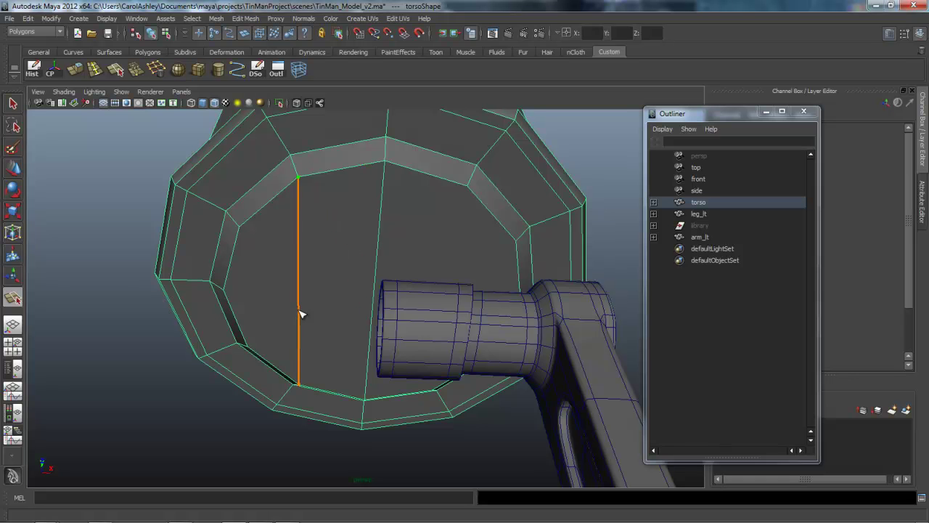
{"action": "left_click_drag", "start_coordinate": [300, 313], "coordinate": [302, 313], "text": "alt"}
{"action": "middle_click_drag", "start_coordinate": [302, 313], "coordinate": [302, 313]}
{"action": "left_click_drag", "start_coordinate": [302, 314], "coordinate": [300, 312], "text": "alt"}
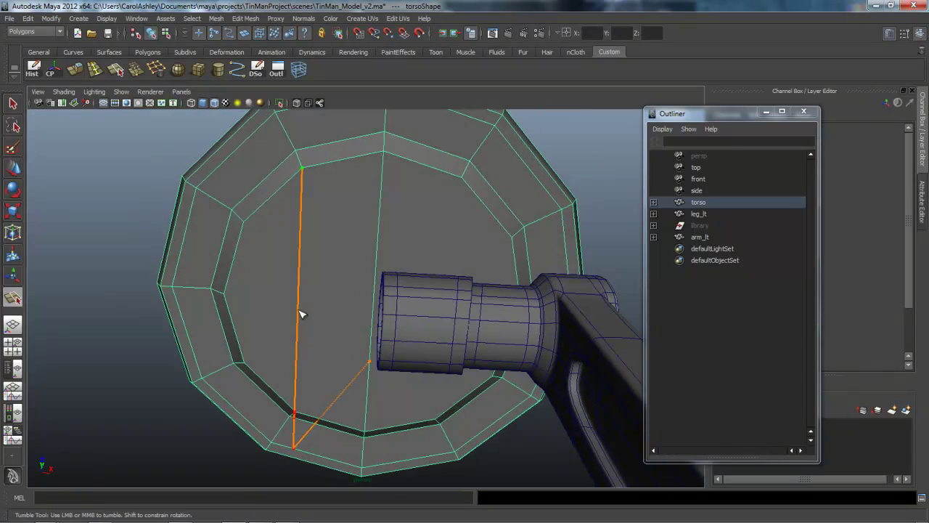
{"action": "middle_click_drag", "start_coordinate": [301, 313], "coordinate": [299, 311], "text": "alt"}
{"action": "key", "text": "BackSpace"}
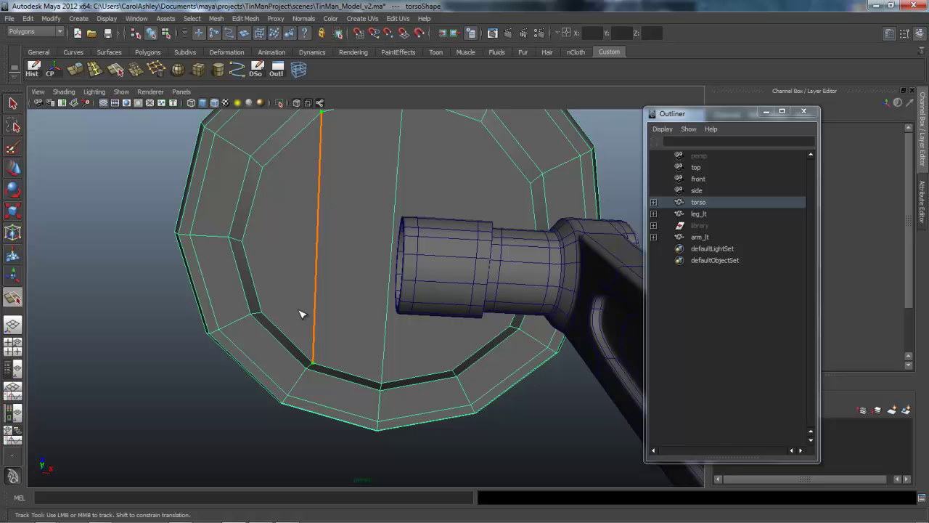
{"action": "key", "text": "r"}
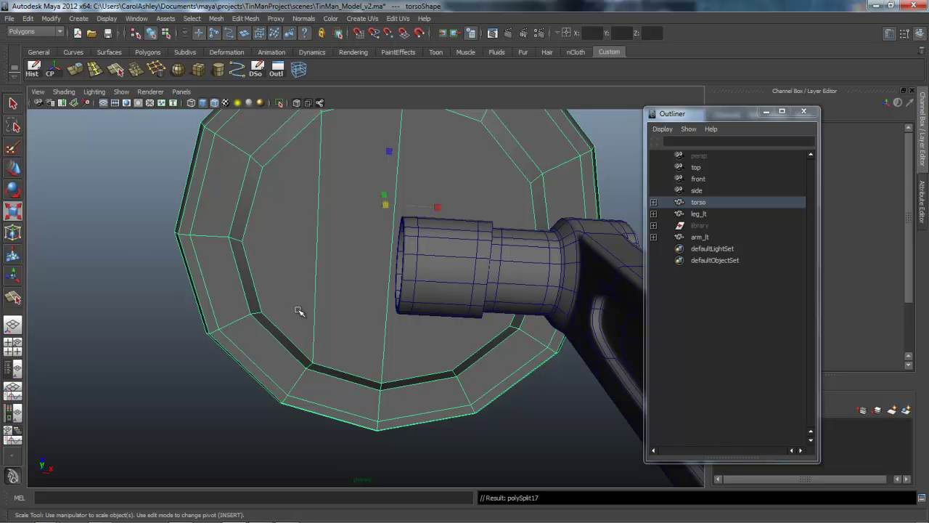
Split the bottom cap front to back right of the centre edge, joining the matching opposite vertices
{"action": "key", "text": "y"}
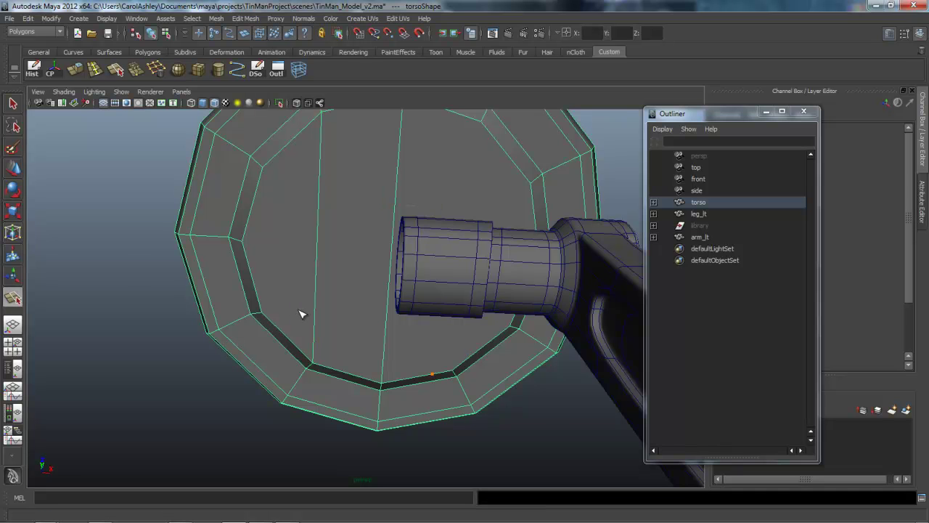
{"action": "middle_click_drag", "start_coordinate": [299, 311], "coordinate": [299, 311]}
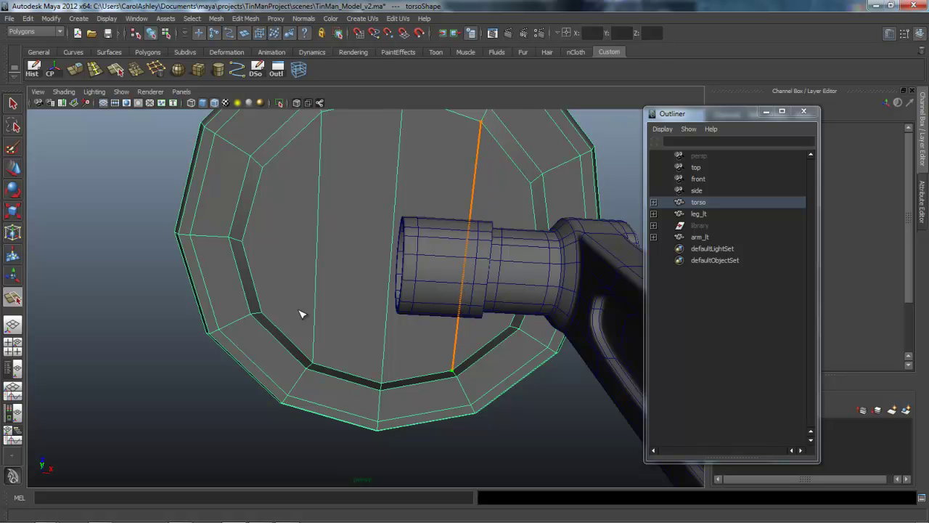
{"action": "key", "text": "r"}
Split the bottom cap sideways through the middle, from the left side vertex to the right one
{"action": "key", "text": "y"}
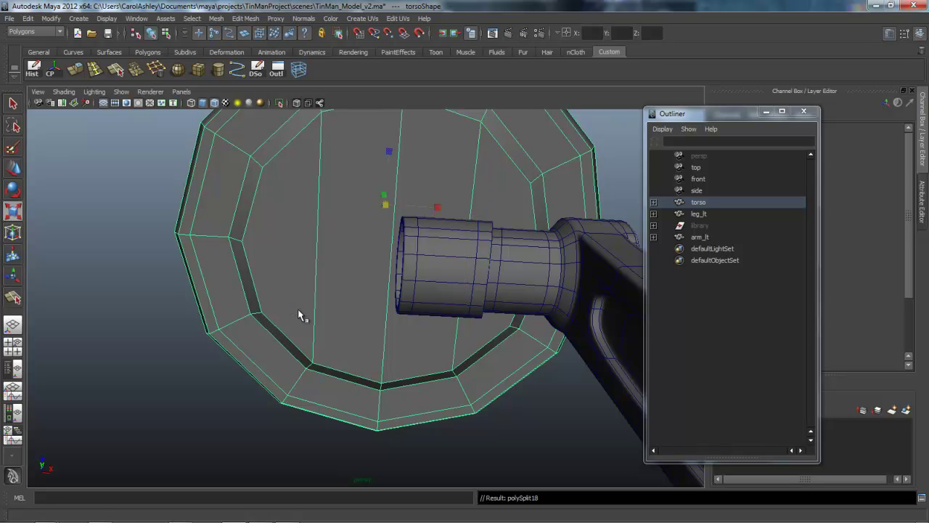
{"action": "key", "text": "y"}
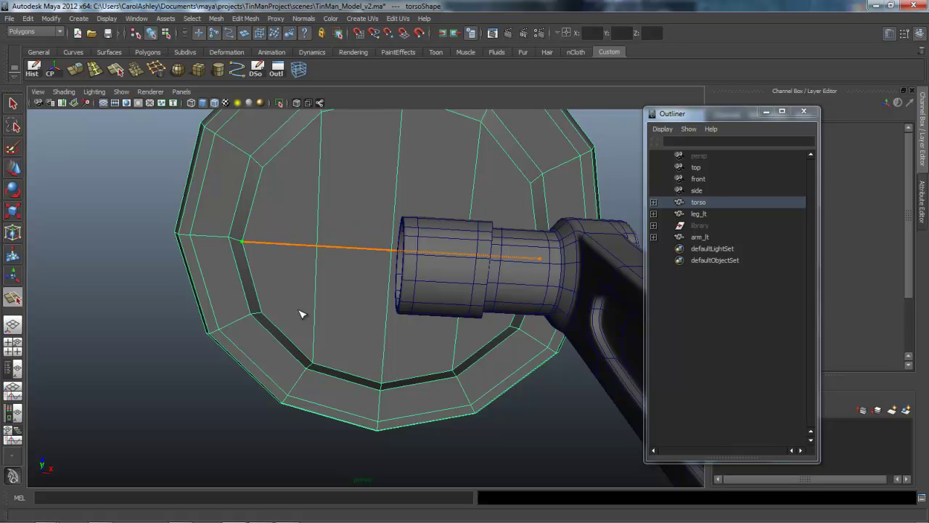
{"action": "key", "text": "Return"}
{"action": "key", "text": "r"}
Extrude the four central faces of the torso's bottom cap, two on each side of the sideways split
{"action": "left_click_drag", "start_coordinate": [300, 312], "coordinate": [299, 311], "text": "alt"}
{"action": "right_click", "coordinate": [391, 178]}
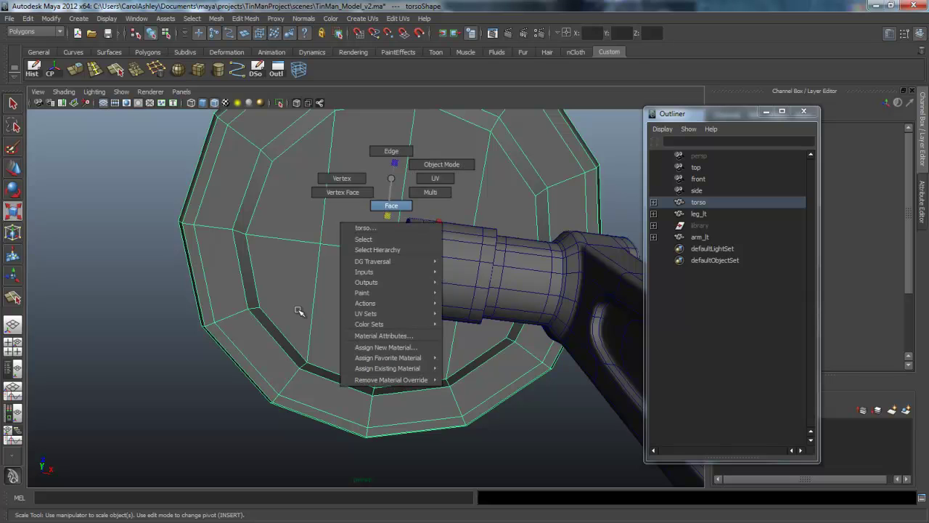
{"action": "right_click_drag", "start_coordinate": [391, 178], "coordinate": [392, 206]}
{"action": "left_click", "coordinate": [367, 182]}
{"action": "left_click", "coordinate": [443, 181], "text": "shift"}
{"action": "left_click", "coordinate": [414, 348], "text": "shift"}
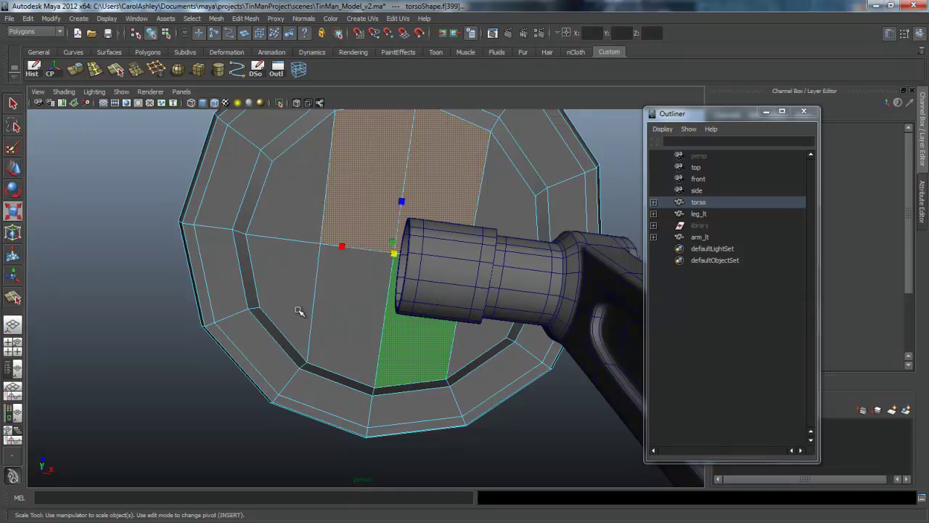
{"action": "left_click", "coordinate": [298, 311], "text": "shift"}
{"action": "left_click_drag", "start_coordinate": [298, 312], "coordinate": [297, 309], "text": "alt"}
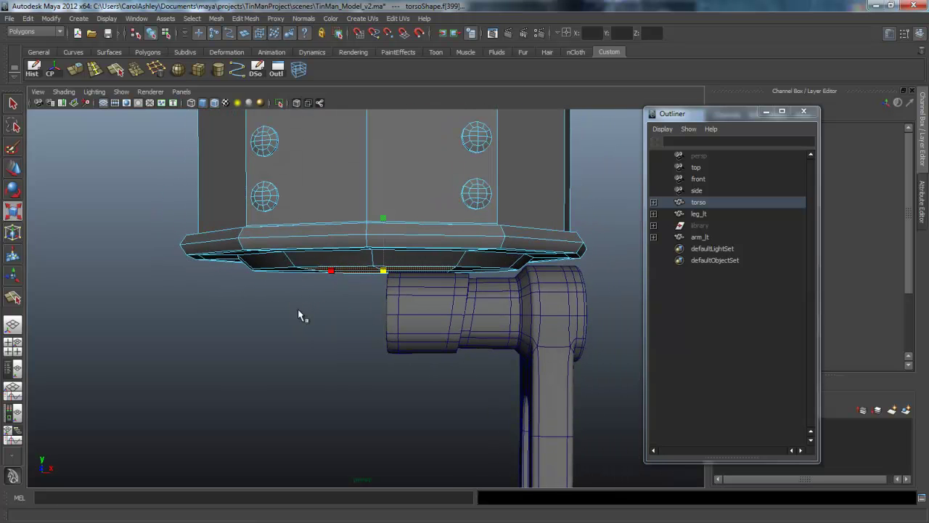
{"action": "key", "text": "ctrl+e"}
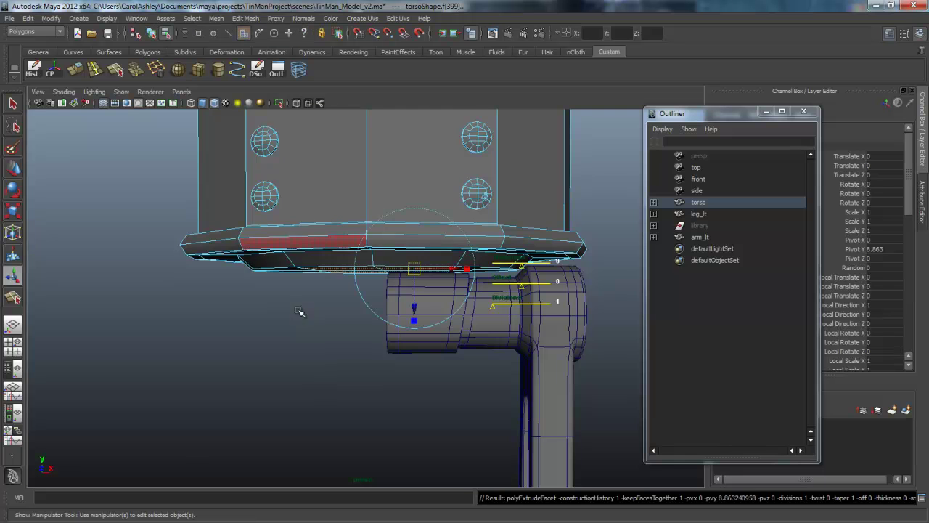
Pull the extruded central faces down very slightly, to a local Z translate of 0.009
{"action": "left_click_drag", "start_coordinate": [298, 310], "coordinate": [299, 310], "text": "alt"}
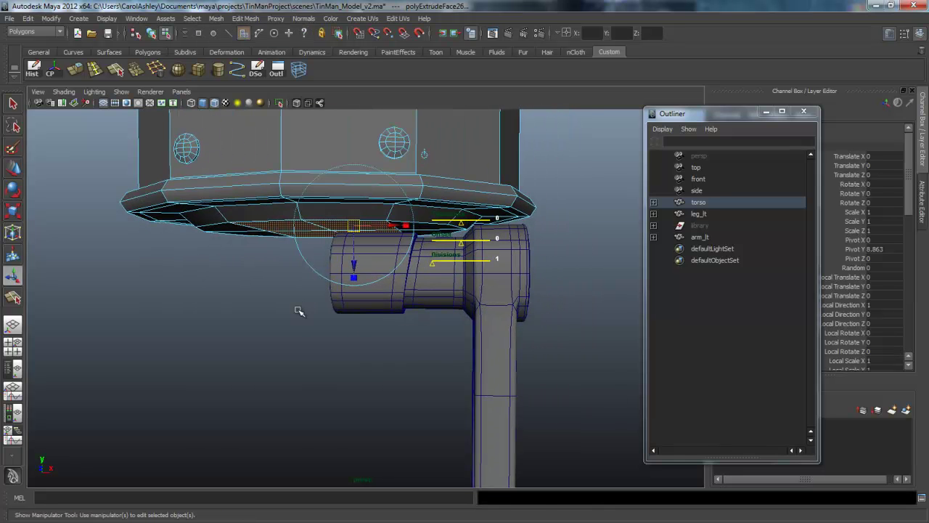
{"action": "middle_click_drag", "start_coordinate": [299, 311], "coordinate": [299, 311]}
{"action": "left_click_drag", "start_coordinate": [298, 310], "coordinate": [298, 311], "text": "alt"}
{"action": "right_click_drag", "start_coordinate": [298, 311], "coordinate": [298, 310], "text": "alt"}
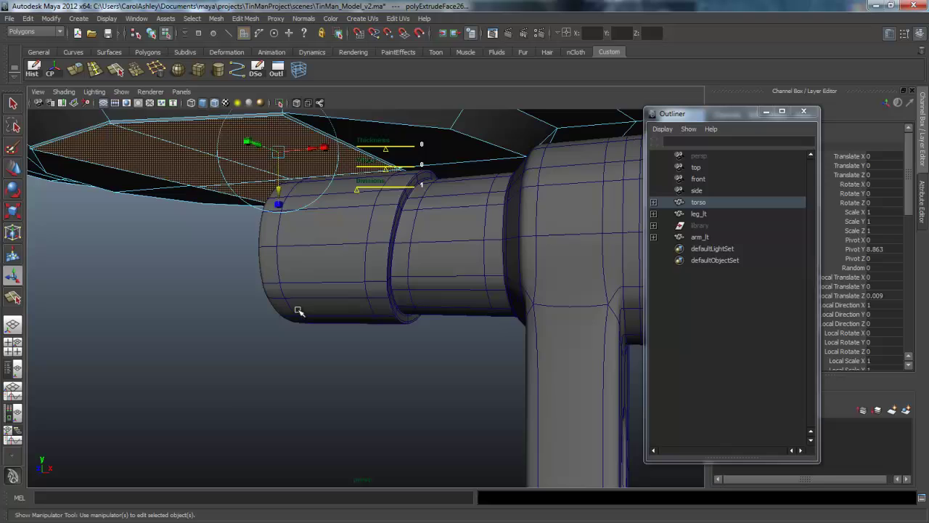
{"action": "left_click_drag", "start_coordinate": [298, 310], "coordinate": [299, 311], "text": "alt"}
{"action": "right_click_drag", "start_coordinate": [298, 310], "coordinate": [297, 310], "text": "alt"}
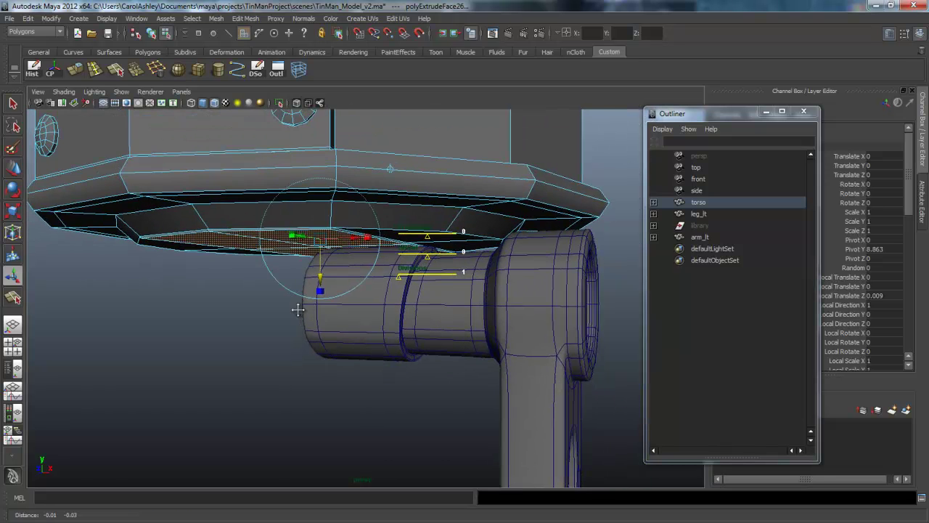
{"action": "left_click_drag", "start_coordinate": [297, 310], "coordinate": [298, 310], "text": "alt"}
{"action": "right_click_drag", "start_coordinate": [299, 310], "coordinate": [298, 310], "text": "alt"}
{"action": "scroll", "coordinate": [297, 309], "scroll_direction": "down", "scroll_amount": 3}
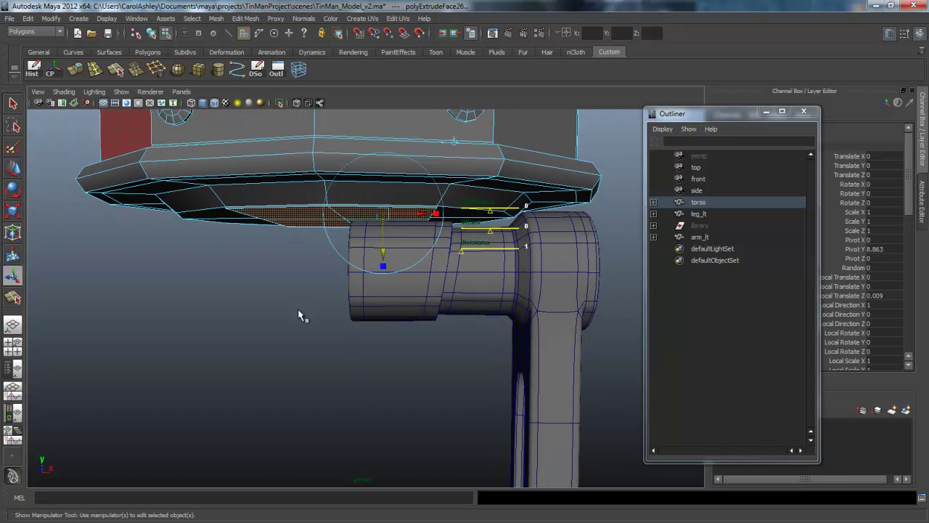
Extrude the same faces again and lower them to a local Z translate of 0.746, just below the leg joint
{"action": "key", "text": "ctrl+e"}
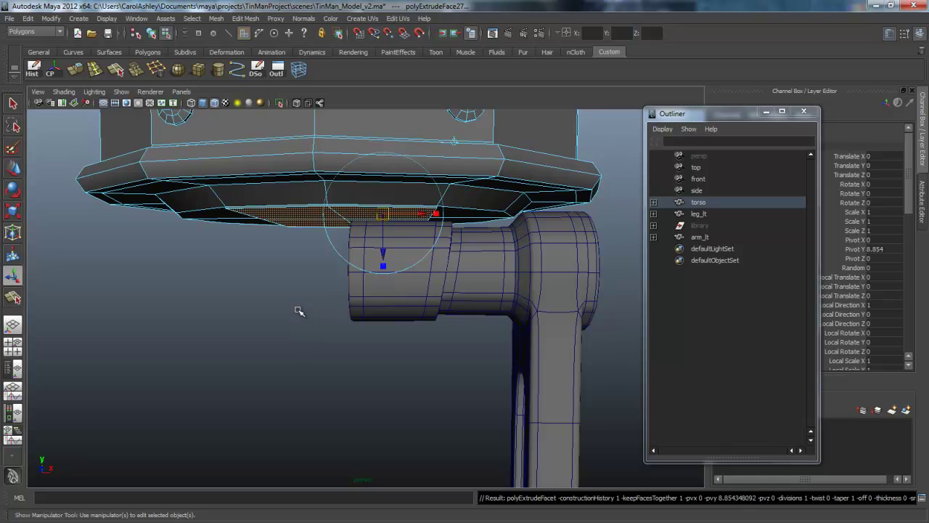
{"action": "left_click_drag", "start_coordinate": [383, 253], "coordinate": [384, 373]}
{"action": "left_click_drag", "start_coordinate": [298, 310], "coordinate": [298, 310], "text": "alt"}
{"action": "left_click_drag", "start_coordinate": [279, 352], "coordinate": [279, 358]}
{"action": "right_click_drag", "start_coordinate": [299, 311], "coordinate": [362, 311], "text": "alt"}
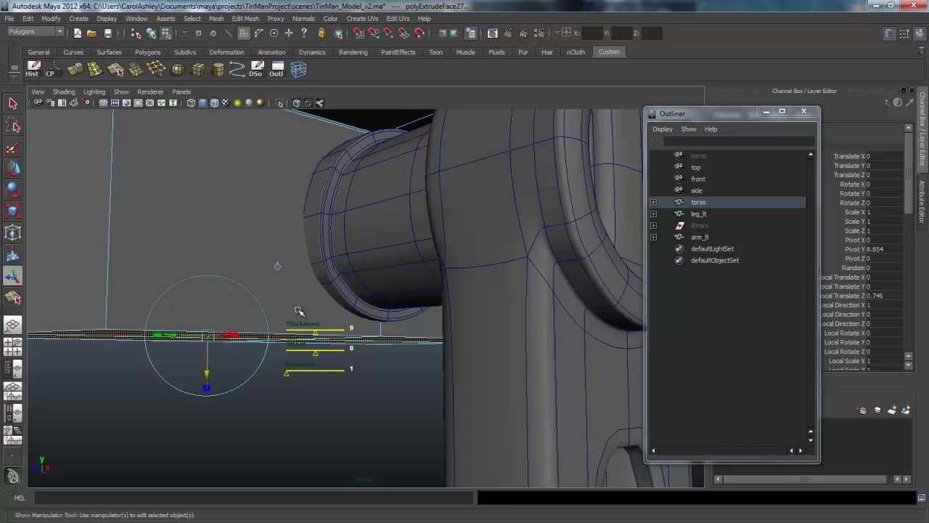
{"action": "middle_click_drag", "start_coordinate": [299, 311], "coordinate": [352, 276], "text": "alt"}
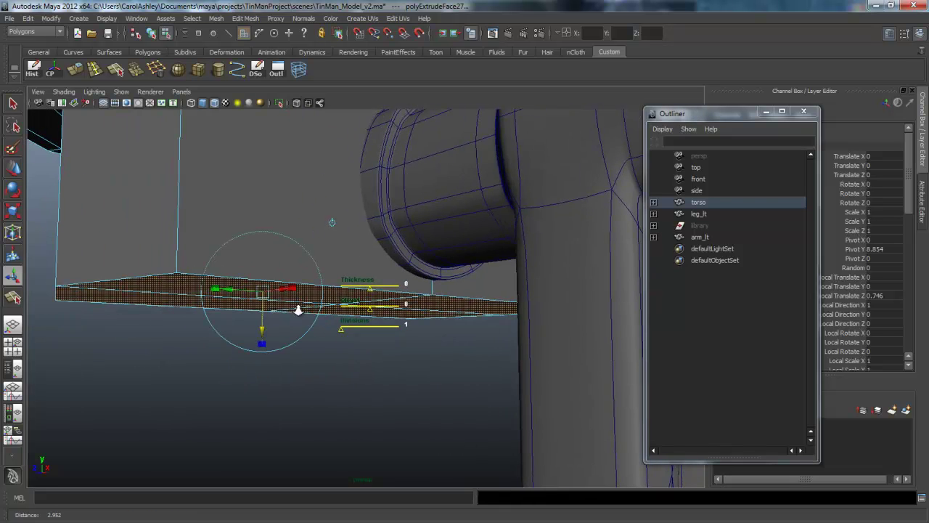
{"action": "right_click_drag", "start_coordinate": [299, 311], "coordinate": [296, 309], "text": "alt"}
{"action": "left_click_drag", "start_coordinate": [297, 309], "coordinate": [299, 311], "text": "alt"}
{"action": "right_click_drag", "start_coordinate": [298, 310], "coordinate": [298, 311], "text": "alt"}
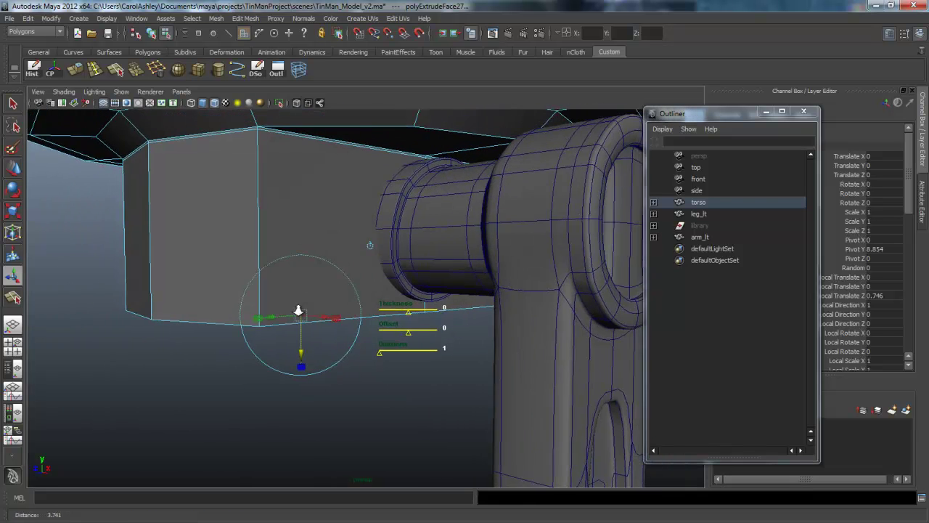
{"action": "left_click_drag", "start_coordinate": [298, 310], "coordinate": [299, 310], "text": "alt"}
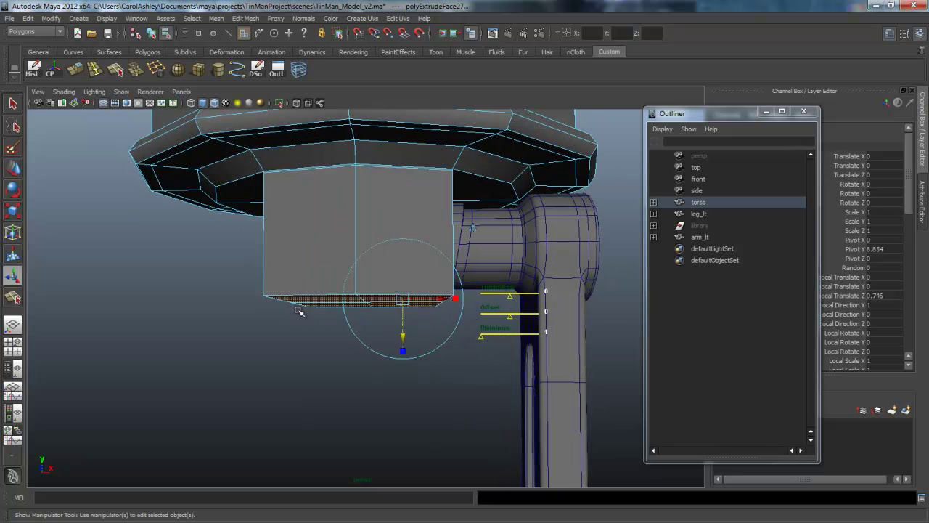
Taper the extruded block by scaling its bottom faces to 0.151 in local X and 0.347 in local Y
{"action": "left_click", "coordinate": [455, 298]}
{"action": "middle_click_drag", "start_coordinate": [299, 311], "coordinate": [299, 310]}
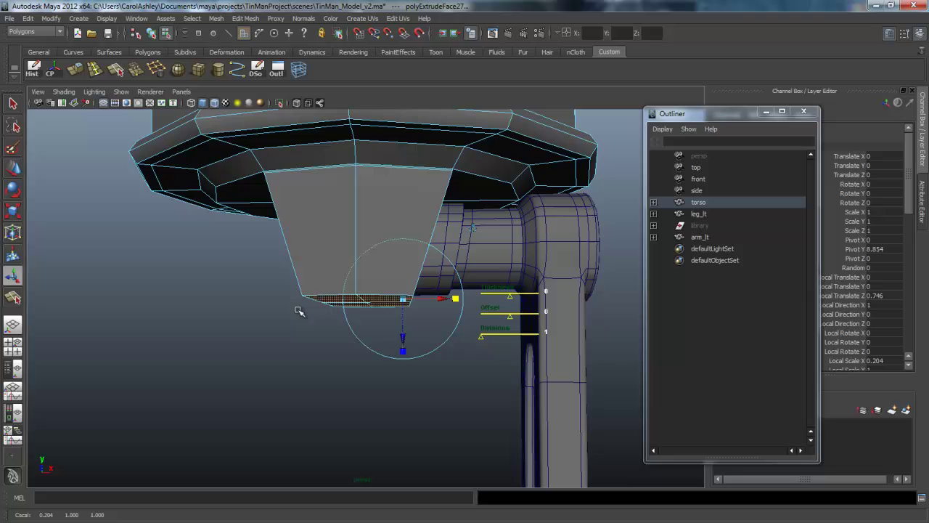
{"action": "left_click_drag", "start_coordinate": [298, 311], "coordinate": [299, 310], "text": "alt"}
{"action": "middle_click_drag", "start_coordinate": [299, 311], "coordinate": [299, 311]}
{"action": "left_click_drag", "start_coordinate": [299, 311], "coordinate": [299, 311], "text": "alt"}
Select the two edges crossing the middle of the block's bottom sideways and move them slightly down
{"action": "right_click_drag", "start_coordinate": [359, 283], "coordinate": [361, 255]}
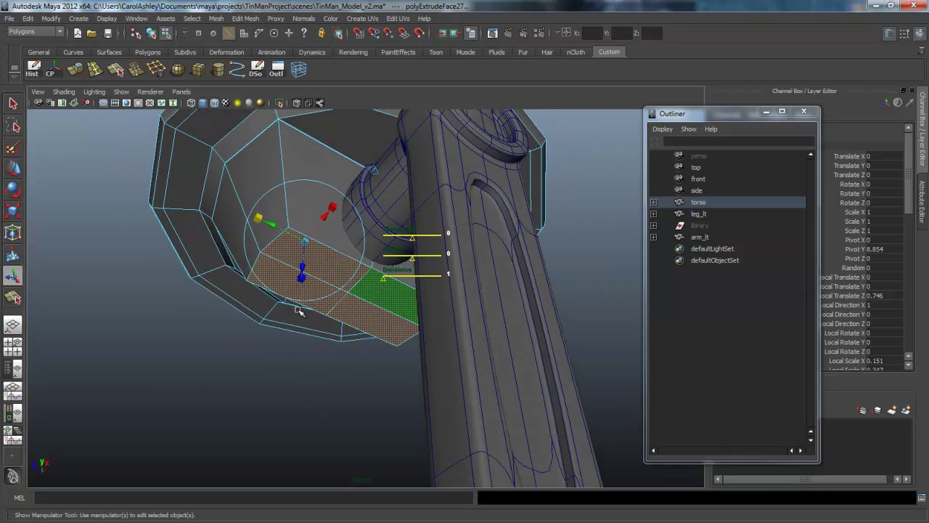
{"action": "right_click_drag", "start_coordinate": [298, 310], "coordinate": [299, 311], "text": "alt"}
{"action": "left_click", "coordinate": [298, 311]}
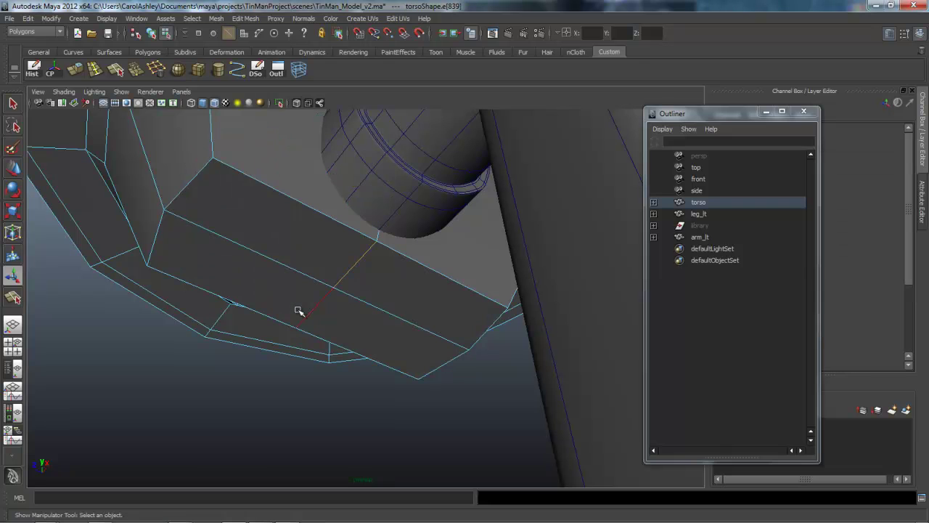
{"action": "left_click_drag", "start_coordinate": [298, 311], "coordinate": [297, 310], "text": "alt"}
{"action": "key", "text": "w"}
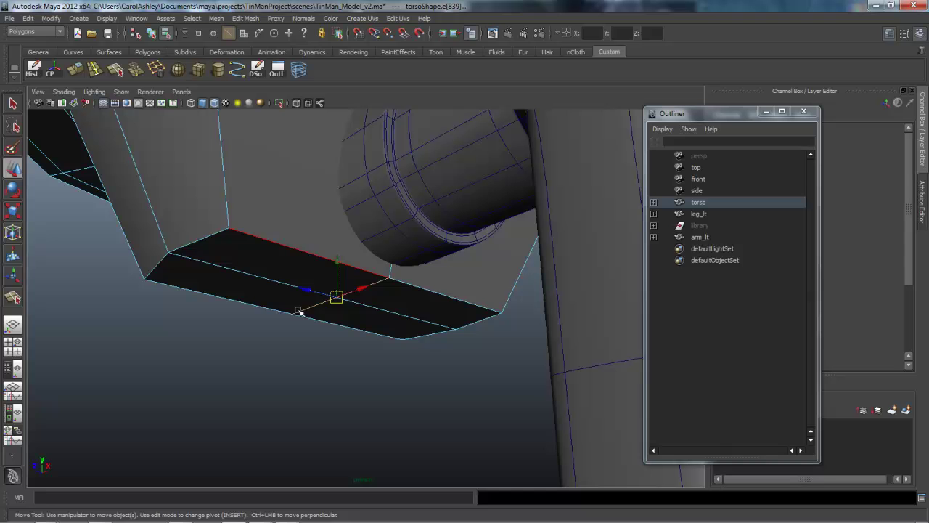
{"action": "left_click_drag", "start_coordinate": [336, 260], "coordinate": [337, 276]}
Select the left leg as a whole object and examine how its joint meets the tapered torso block
{"action": "middle_click_drag", "start_coordinate": [298, 310], "coordinate": [299, 311]}
{"action": "left_click_drag", "start_coordinate": [299, 311], "coordinate": [298, 311], "text": "alt"}
{"action": "middle_click_drag", "start_coordinate": [298, 311], "coordinate": [298, 309]}
{"action": "left_click_drag", "start_coordinate": [297, 311], "coordinate": [298, 310], "text": "alt"}
{"action": "left_click", "coordinate": [531, 297]}
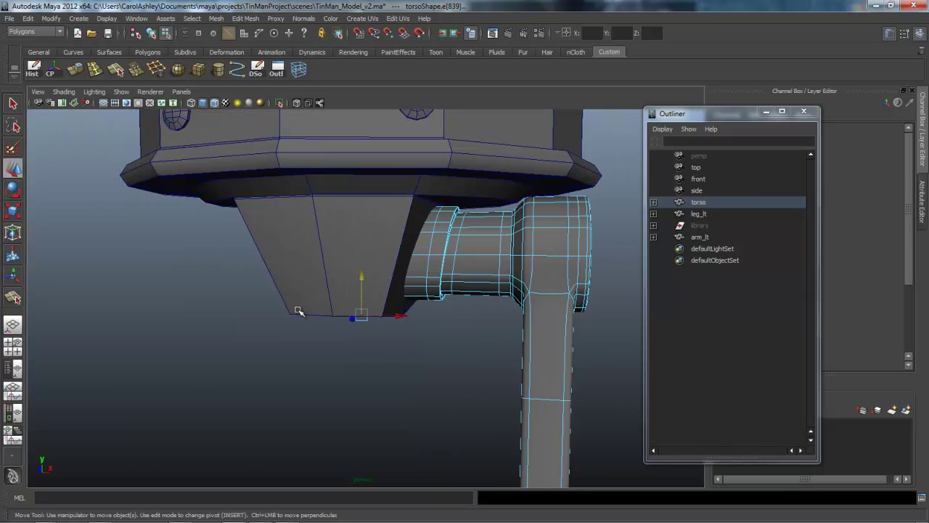
{"action": "right_click_drag", "start_coordinate": [298, 311], "coordinate": [268, 311], "text": "alt"}
{"action": "right_click_drag", "start_coordinate": [531, 297], "coordinate": [581, 284]}
{"action": "left_click", "coordinate": [531, 297]}
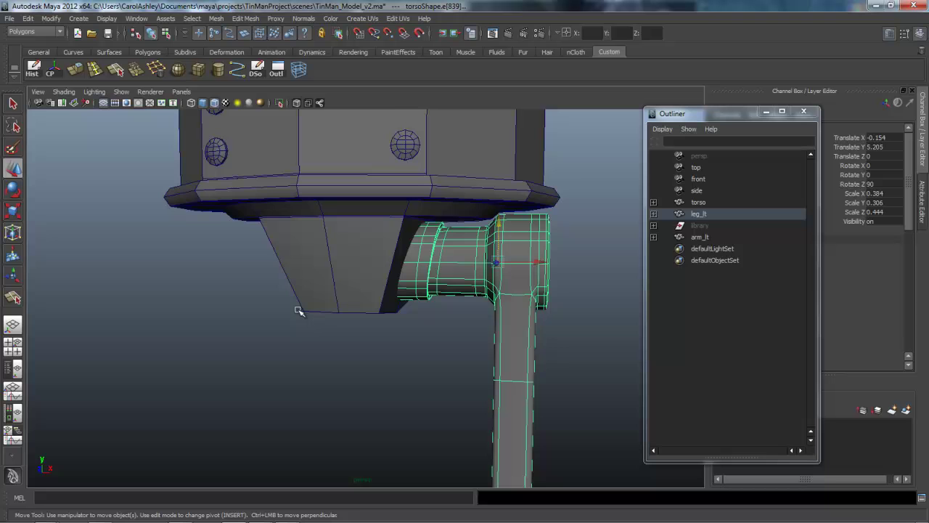
{"action": "mouse_move", "coordinate": [297, 310]}
{"action": "middle_mouse_down", "text": "alt"}
{"action": "mouse_move", "coordinate": [276, 287]}
{"action": "mouse_move", "coordinate": [298, 313]}
{"action": "middle_mouse_up", "text": "alt"}
{"action": "scroll", "coordinate": [299, 311], "scroll_direction": "up", "scroll_amount": 4}
{"action": "left_click_drag", "start_coordinate": [299, 310], "coordinate": [298, 310], "text": "alt"}
Insert an edge loop around the torso's tapered block, close to its bottom edge
{"action": "left_click", "coordinate": [299, 311]}
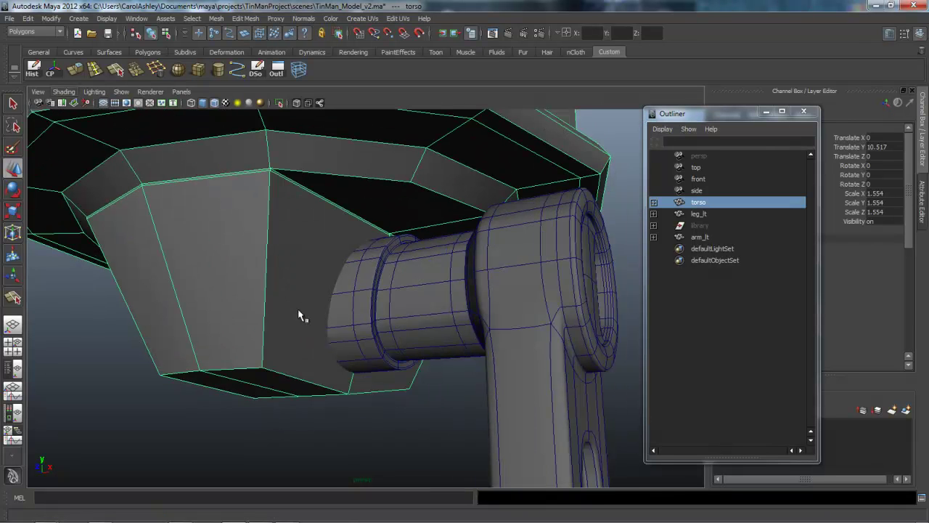
{"action": "left_click", "coordinate": [94, 69]}
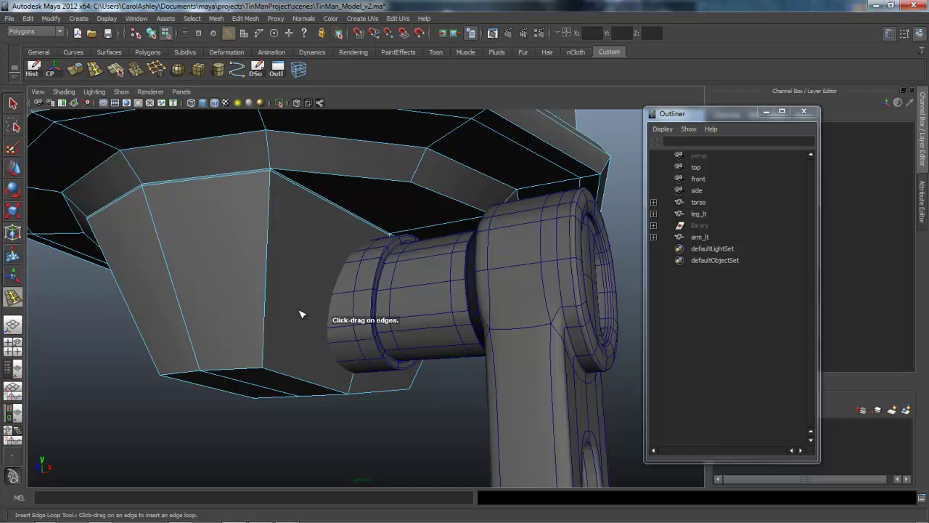
{"action": "left_click_drag", "start_coordinate": [301, 314], "coordinate": [302, 313]}
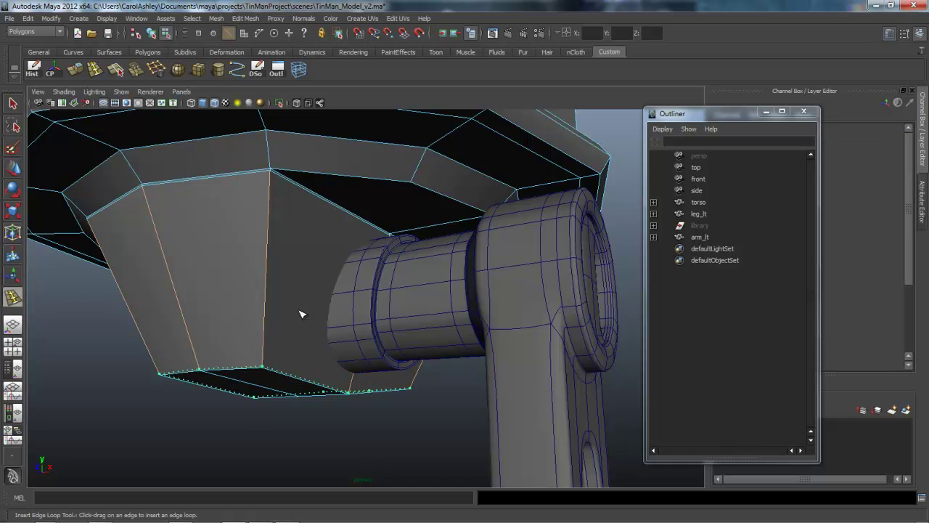
Insert edge loops around the recess wall under the torso rim, close to its lower and upper edges
{"action": "scroll", "coordinate": [301, 313], "scroll_direction": "up", "scroll_amount": 8}
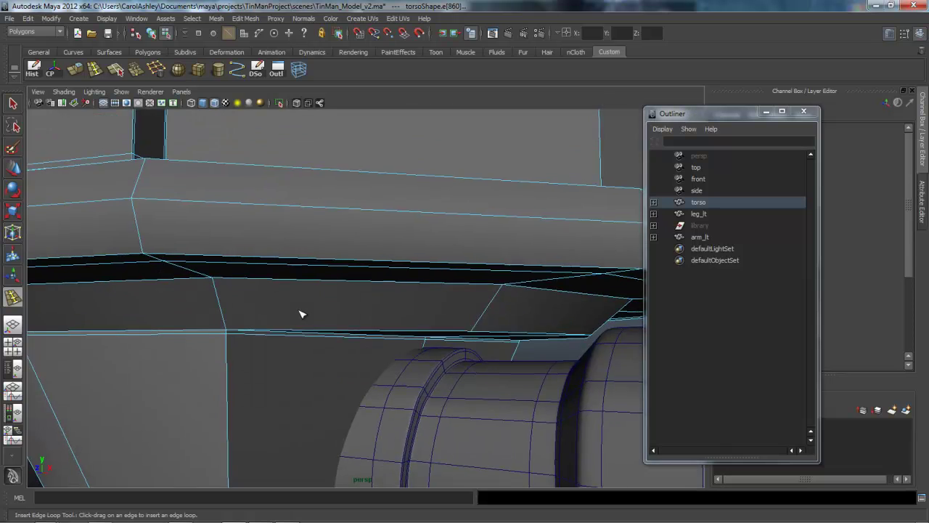
{"action": "left_click_drag", "start_coordinate": [301, 313], "coordinate": [302, 313], "text": "alt"}
{"action": "middle_click_drag", "start_coordinate": [302, 314], "coordinate": [302, 314], "text": "alt"}
{"action": "left_click_drag", "start_coordinate": [302, 314], "coordinate": [302, 313], "text": "alt"}
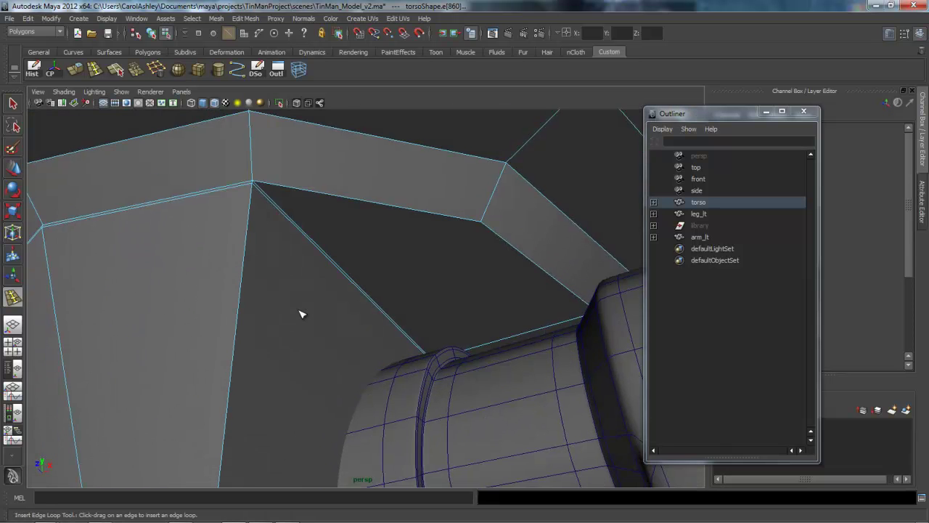
{"action": "middle_click_drag", "start_coordinate": [302, 314], "coordinate": [302, 314], "text": "alt"}
{"action": "left_click_drag", "start_coordinate": [301, 313], "coordinate": [302, 314], "text": "alt"}
{"action": "scroll", "coordinate": [302, 313], "scroll_direction": "down", "scroll_amount": 5}
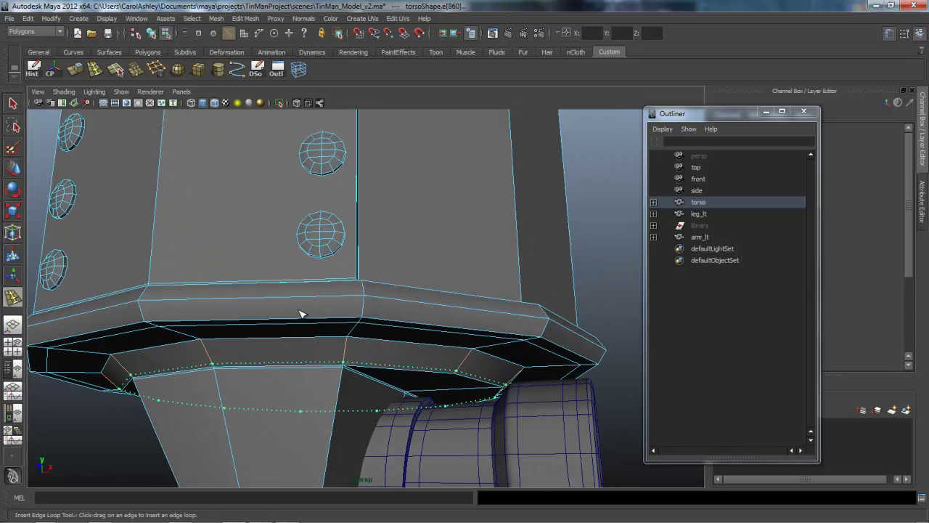
{"action": "left_click_drag", "start_coordinate": [302, 314], "coordinate": [297, 310]}
{"action": "left_click", "coordinate": [298, 310]}
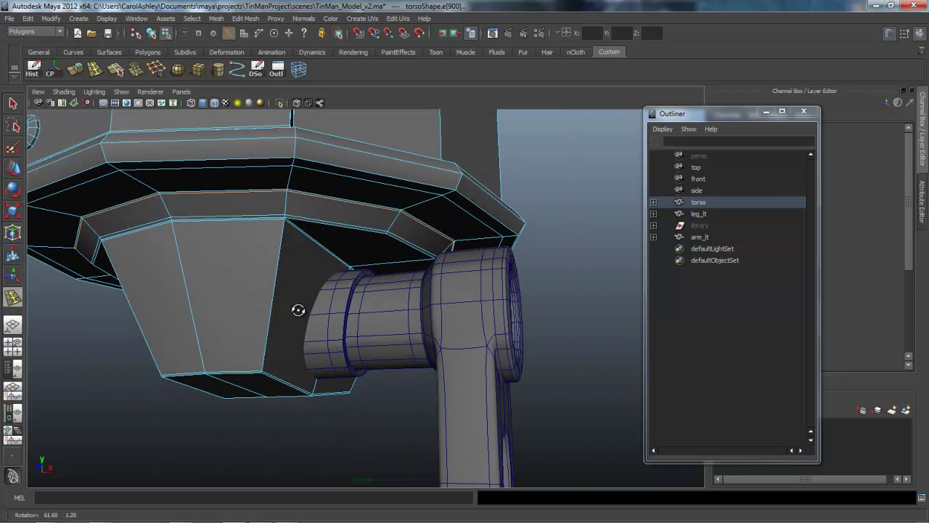
Return the torso to object mode, select it and display it with smooth mesh preview
{"action": "key", "text": "q"}
{"action": "right_click_drag", "start_coordinate": [231, 293], "coordinate": [282, 278]}
{"action": "left_click", "coordinate": [299, 312]}
{"action": "right_click_drag", "start_coordinate": [298, 312], "coordinate": [298, 310], "text": "alt"}
{"action": "left_click_drag", "start_coordinate": [298, 310], "coordinate": [299, 315], "text": "alt"}
{"action": "key", "text": "3"}
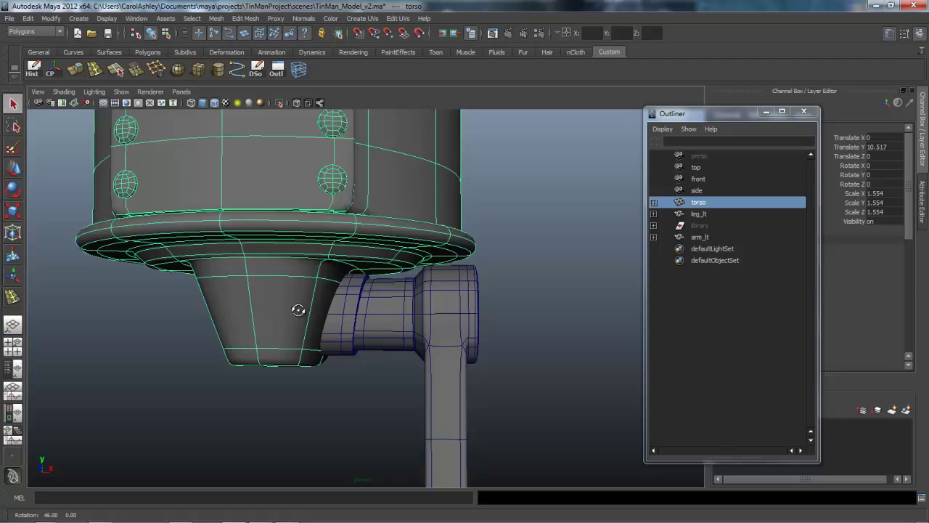
Examine the smoothed torso from several sides, especially the rim, the recess and the tapered lower block
{"action": "left_click_drag", "start_coordinate": [298, 310], "coordinate": [297, 310], "text": "alt"}
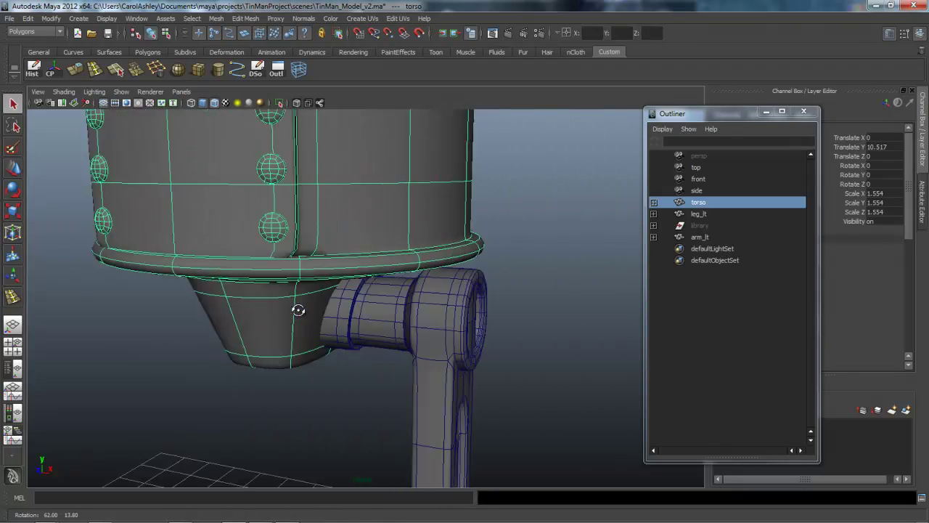
{"action": "right_click_drag", "start_coordinate": [298, 310], "coordinate": [298, 315], "text": "alt"}
{"action": "left_click_drag", "start_coordinate": [298, 314], "coordinate": [297, 310], "text": "alt"}
{"action": "middle_click_drag", "start_coordinate": [297, 309], "coordinate": [298, 309], "text": "alt"}
{"action": "scroll", "coordinate": [297, 310], "scroll_direction": "down", "scroll_amount": 5}
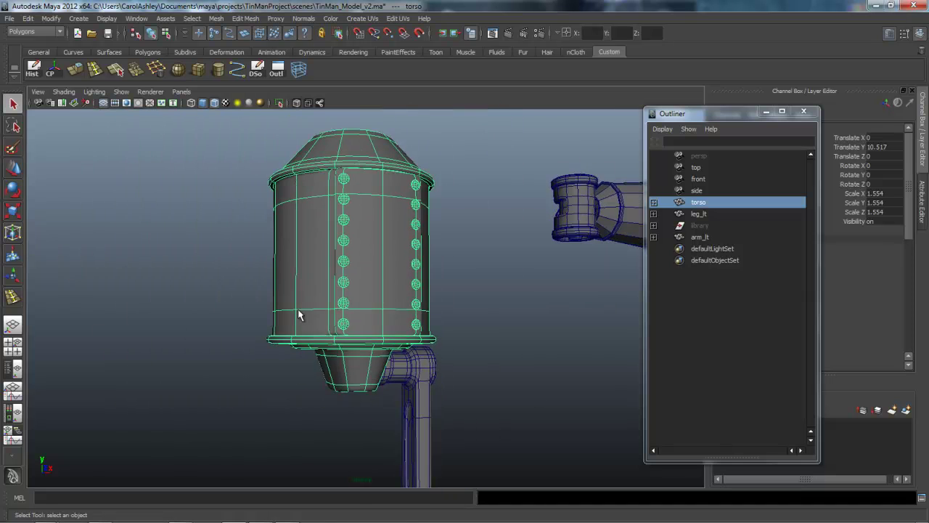
{"action": "left_click_drag", "start_coordinate": [297, 311], "coordinate": [299, 314], "text": "alt"}
{"action": "scroll", "coordinate": [299, 314], "scroll_direction": "up", "scroll_amount": 8}
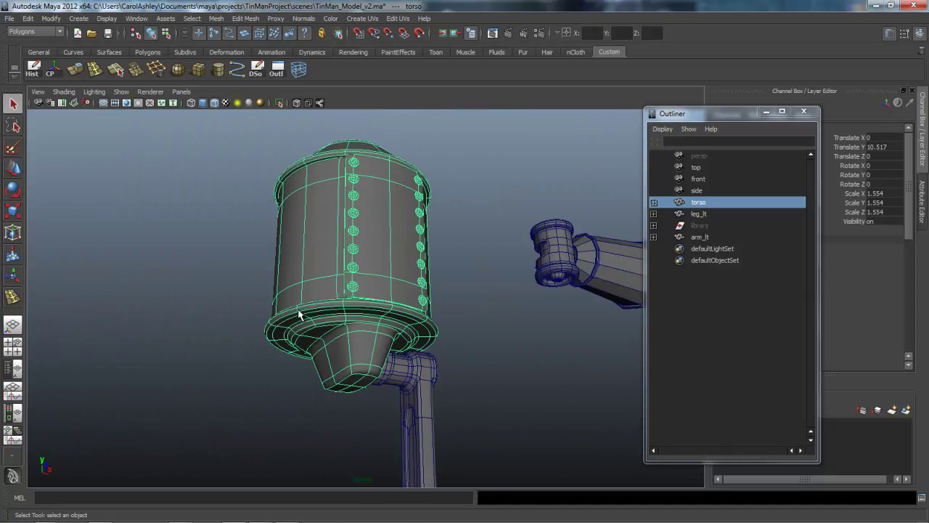
{"action": "scroll", "coordinate": [299, 313], "scroll_direction": "down", "scroll_amount": 3}
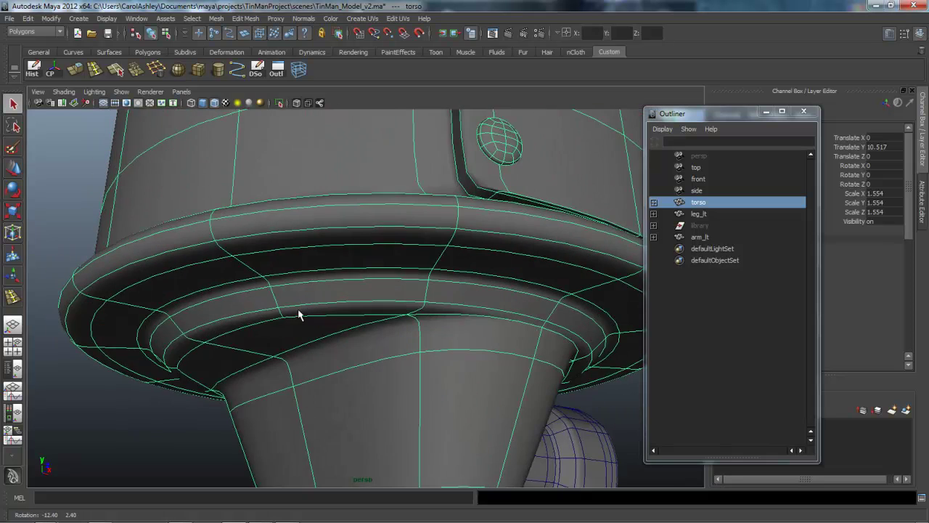
{"action": "left_click_drag", "start_coordinate": [301, 257], "coordinate": [298, 314], "text": "alt"}
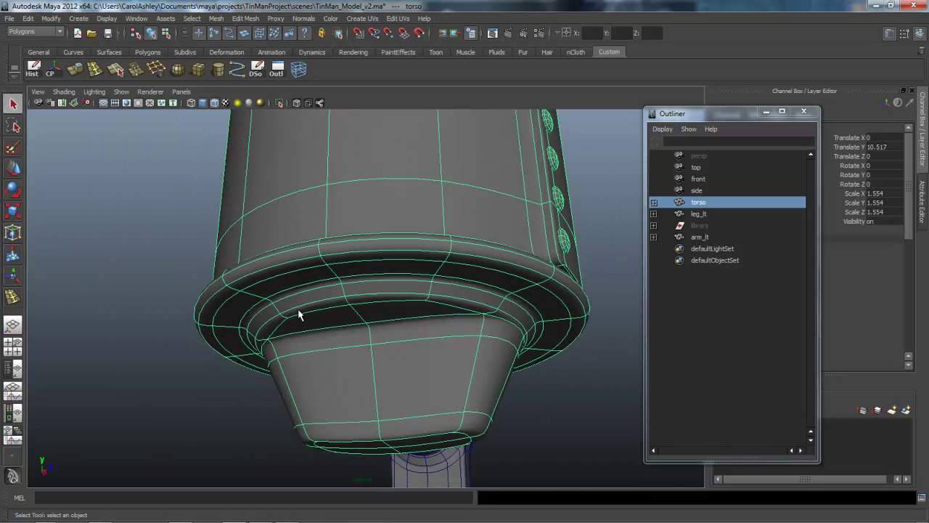
Select the torso faces that form the tapered lower block and the recess wall under the rim
{"action": "right_click", "coordinate": [298, 314]}
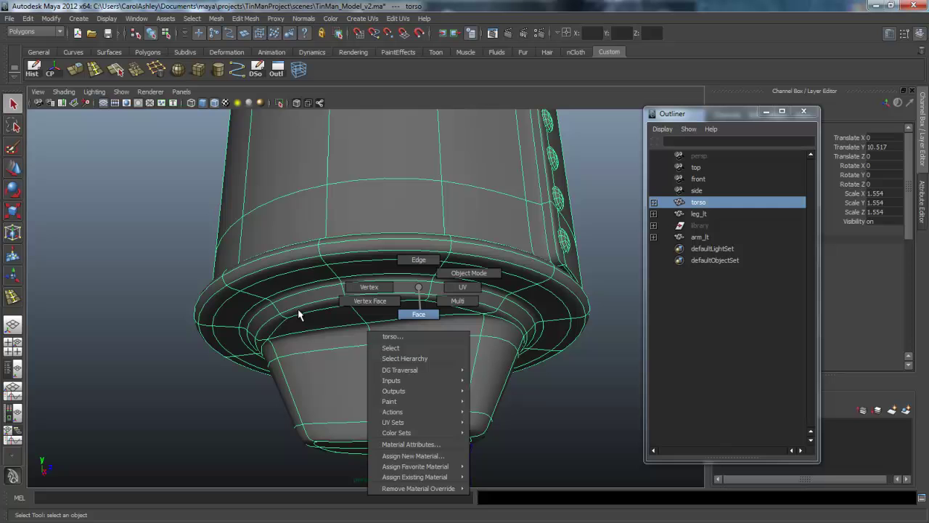
{"action": "mouse_move", "coordinate": [300, 315]}
{"action": "left_mouse_down", "text": "alt"}
{"action": "mouse_move", "coordinate": [298, 307]}
{"action": "mouse_move", "coordinate": [300, 315]}
{"action": "left_mouse_up", "text": "alt"}
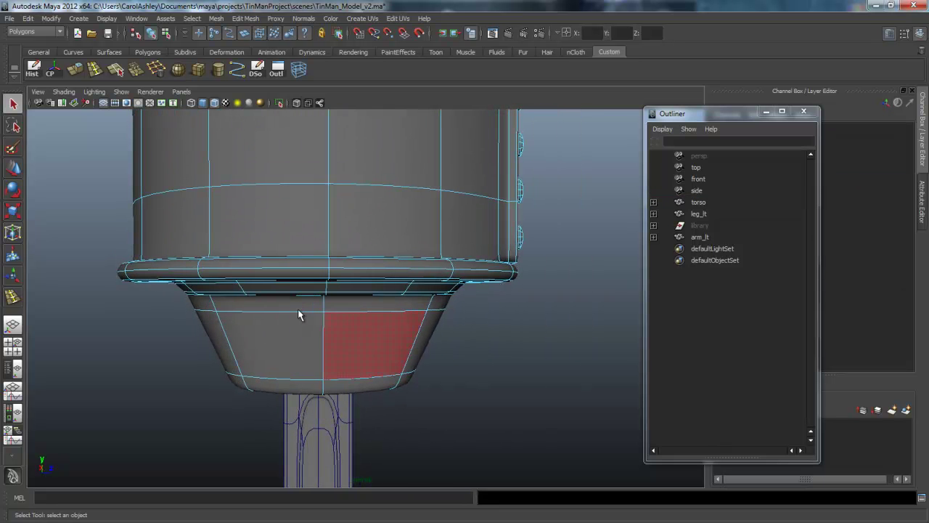
{"action": "left_click", "coordinate": [298, 314]}
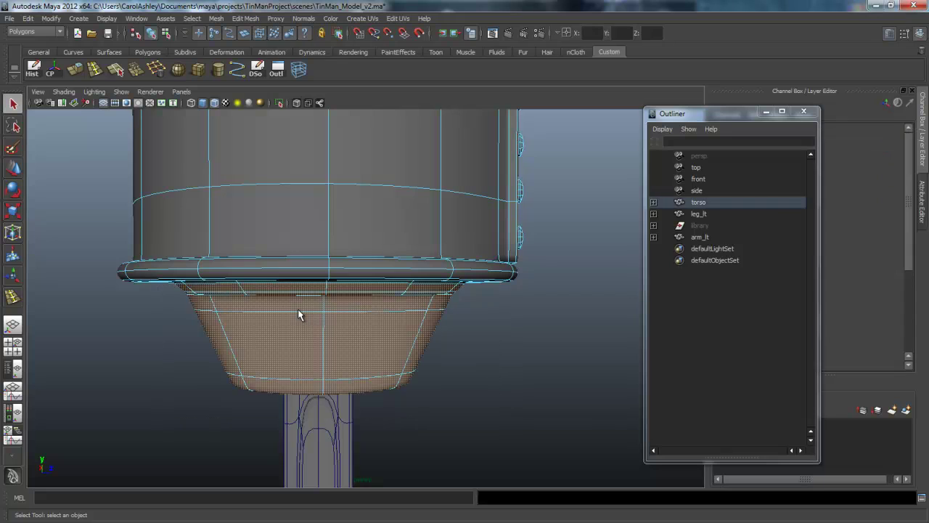
{"action": "left_click_drag", "start_coordinate": [298, 314], "coordinate": [299, 311], "text": "alt"}
Turn off smooth preview and add the narrow faces around the recess wall's upper edge to the selection
{"action": "key", "text": "1"}
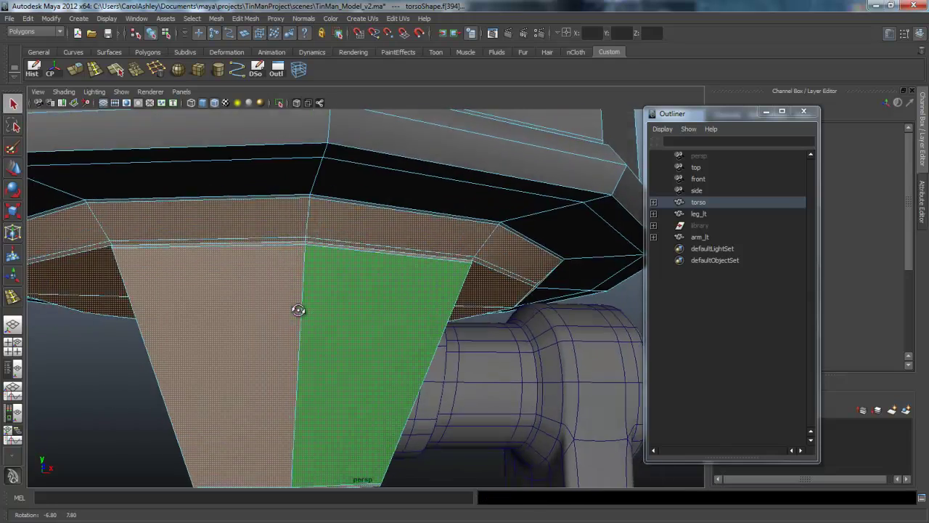
{"action": "right_click_drag", "start_coordinate": [299, 310], "coordinate": [298, 310], "text": "alt"}
{"action": "middle_click_drag", "start_coordinate": [298, 310], "coordinate": [298, 310], "text": "alt"}
{"action": "left_click_drag", "start_coordinate": [298, 310], "coordinate": [298, 310], "text": "alt"}
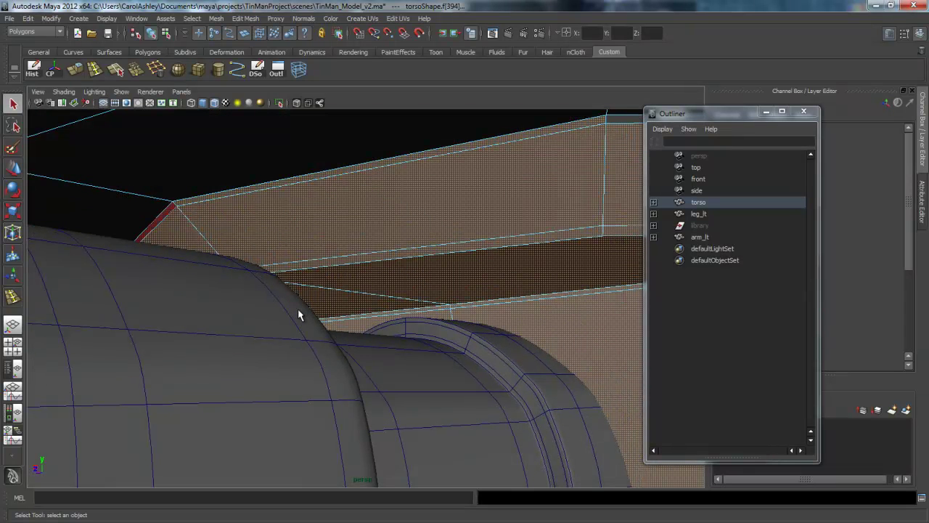
{"action": "scroll", "coordinate": [297, 310], "scroll_direction": "up", "scroll_amount": 3}
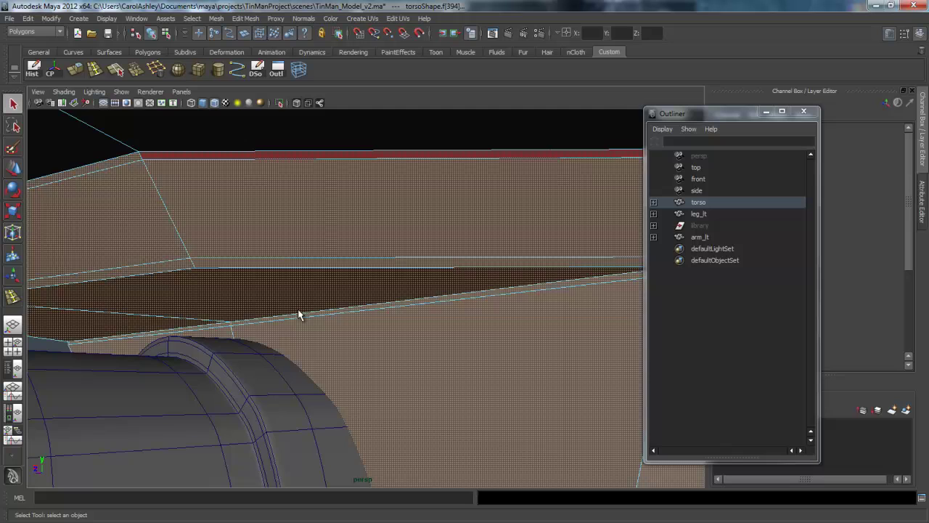
{"action": "scroll", "coordinate": [298, 312], "scroll_direction": "up", "scroll_amount": 2}
{"action": "scroll", "coordinate": [298, 312], "scroll_direction": "down", "scroll_amount": 3}
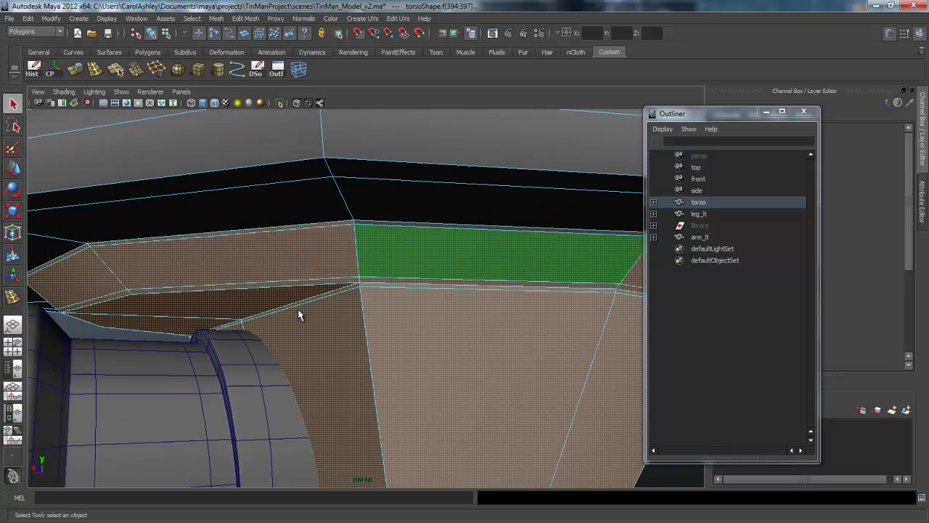
{"action": "scroll", "coordinate": [298, 314], "scroll_direction": "up", "scroll_amount": 3}
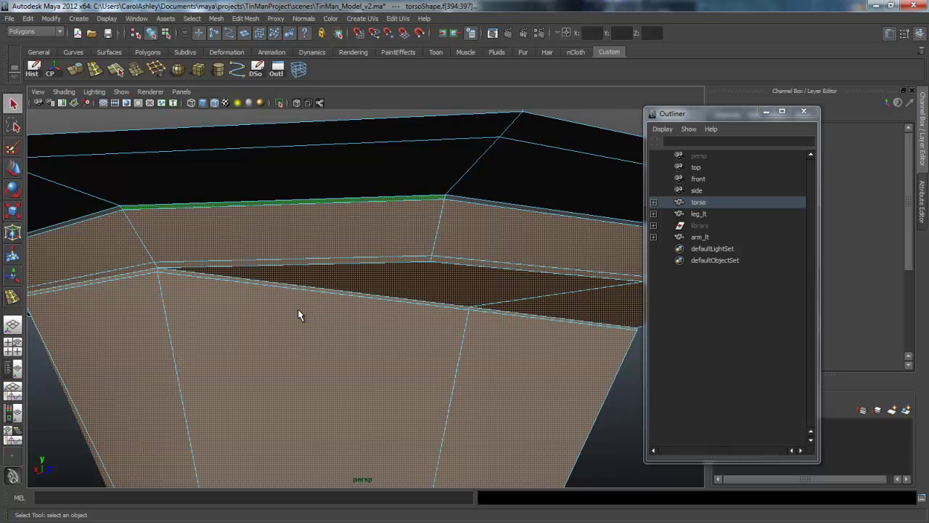
{"action": "left_click_drag", "start_coordinate": [298, 314], "coordinate": [297, 314], "text": "alt"}
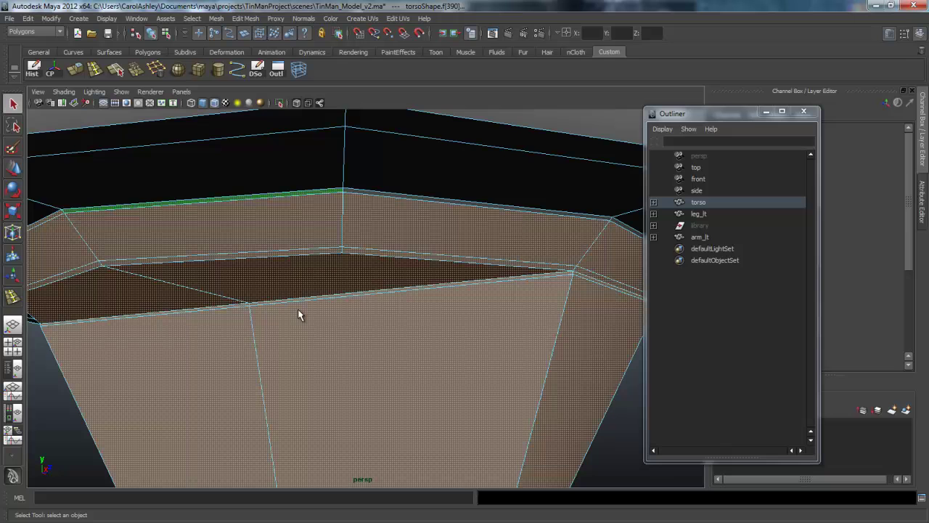
{"action": "scroll", "coordinate": [298, 314], "scroll_direction": "down", "scroll_amount": 3}
{"action": "scroll", "coordinate": [298, 315], "scroll_direction": "up", "scroll_amount": 3}
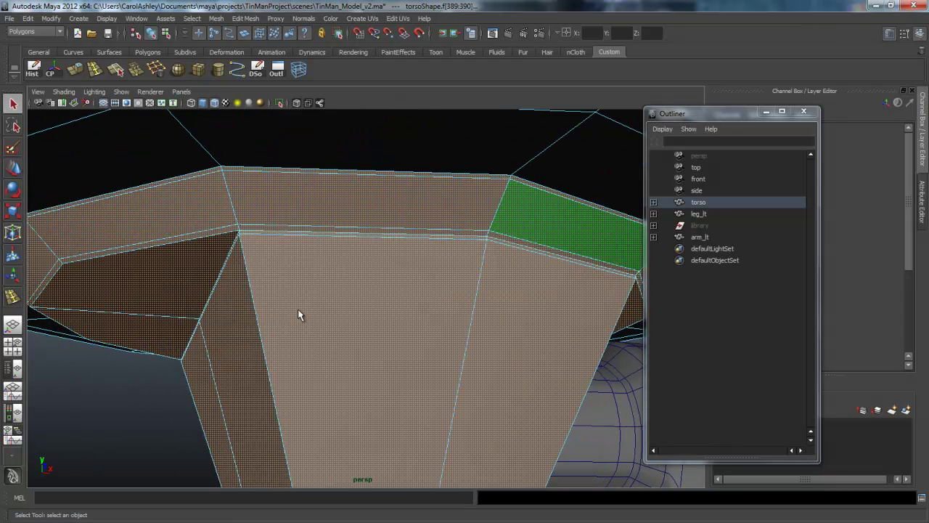
{"action": "left_click_drag", "start_coordinate": [298, 314], "coordinate": [299, 315], "text": "alt"}
{"action": "scroll", "coordinate": [298, 314], "scroll_direction": "down", "scroll_amount": 5}
Extract the selected faces from the torso as a separate mesh
{"action": "left_click", "coordinate": [216, 18]}
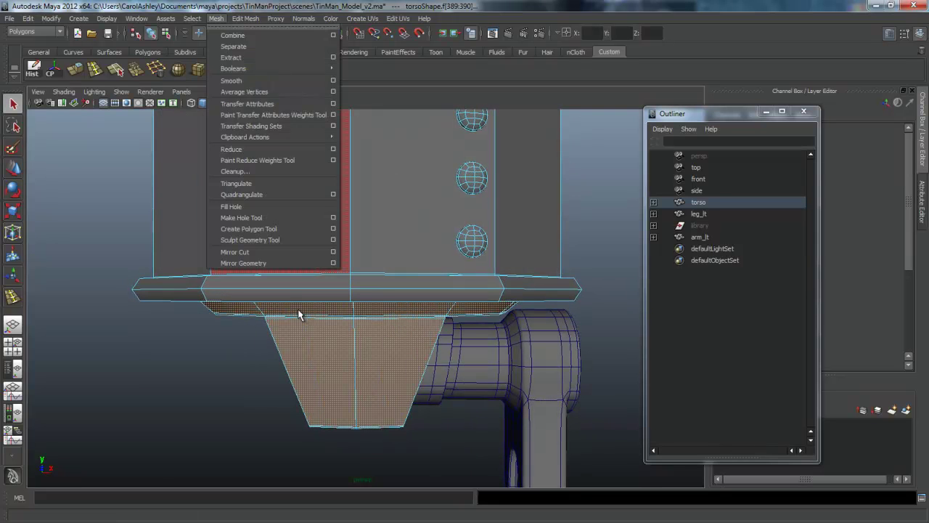
{"action": "key", "text": "Down"}
{"action": "key", "text": "Down"}
{"action": "key", "text": "Down"}
{"action": "key", "text": "Return"}
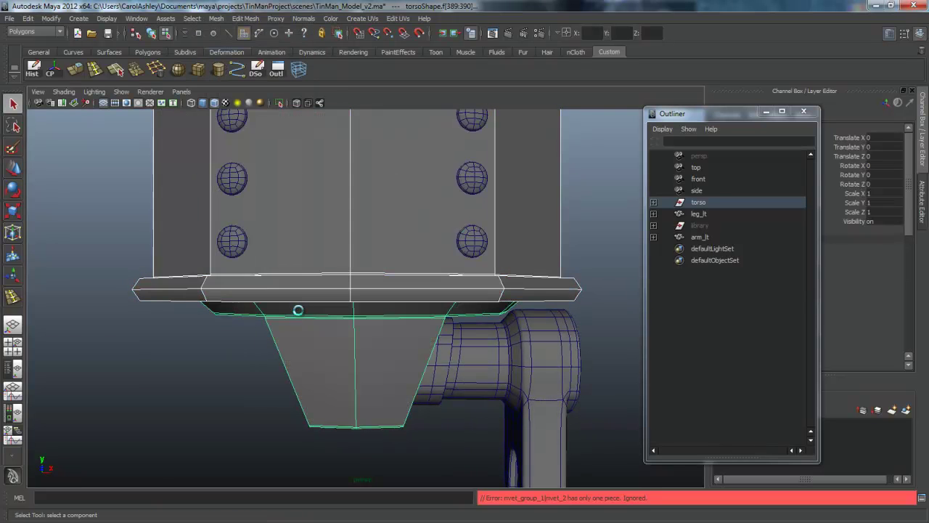
Return the separated meshes to object mode and select the extracted hip block
{"action": "left_click_drag", "start_coordinate": [299, 314], "coordinate": [299, 314], "text": "alt"}
{"action": "left_click", "coordinate": [298, 314]}
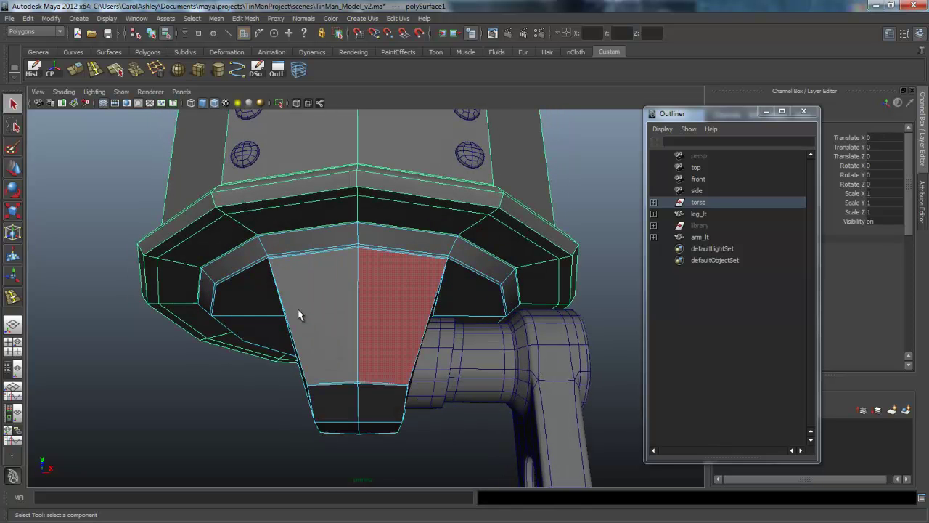
{"action": "right_click_drag", "start_coordinate": [404, 205], "coordinate": [436, 191]}
{"action": "left_click", "coordinate": [298, 314]}
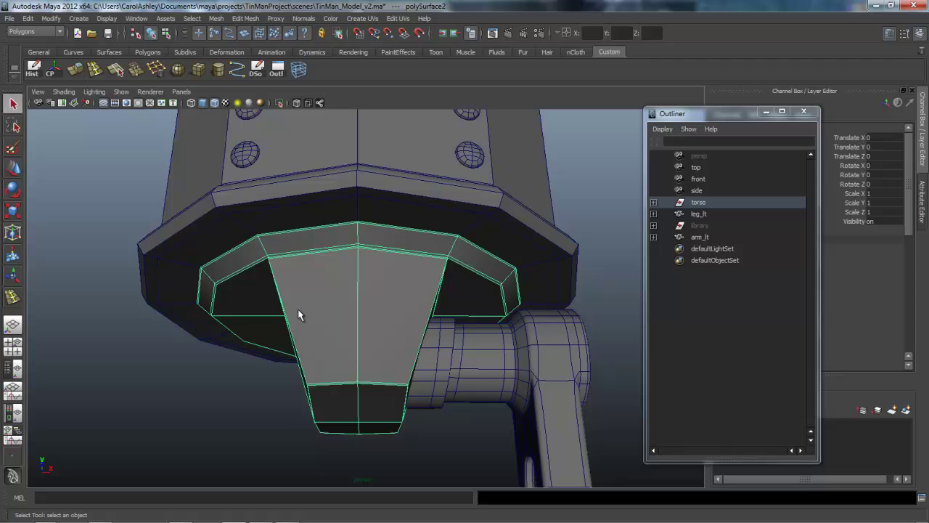
{"action": "key", "text": "z"}
{"action": "left_click", "coordinate": [298, 314]}
Insert an edge loop in the torso mesh under the rim, close to the edge of the opening around the hip block
{"action": "left_click_drag", "start_coordinate": [299, 314], "coordinate": [298, 310], "text": "alt"}
{"action": "right_click_drag", "start_coordinate": [298, 310], "coordinate": [299, 309], "text": "alt"}
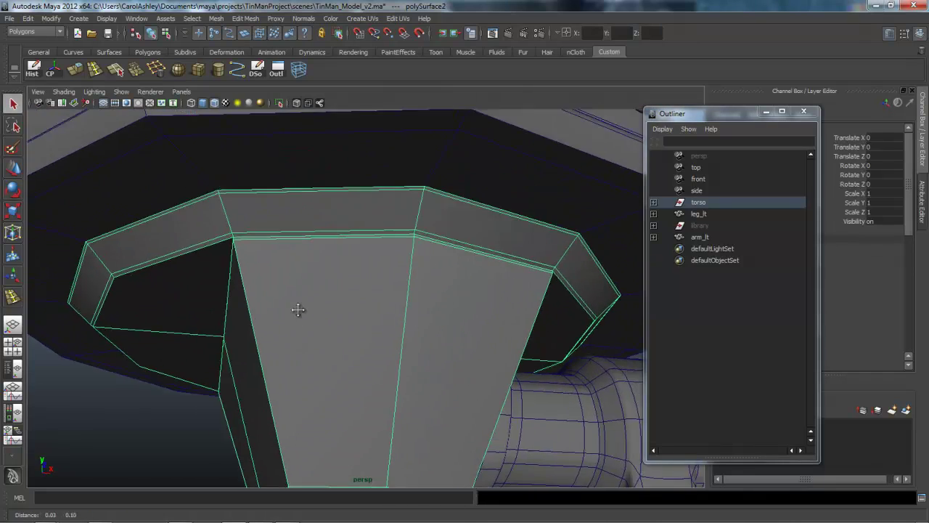
{"action": "left_click_drag", "start_coordinate": [298, 309], "coordinate": [302, 314], "text": "alt"}
{"action": "key", "text": "y"}
{"action": "left_click", "coordinate": [302, 314]}
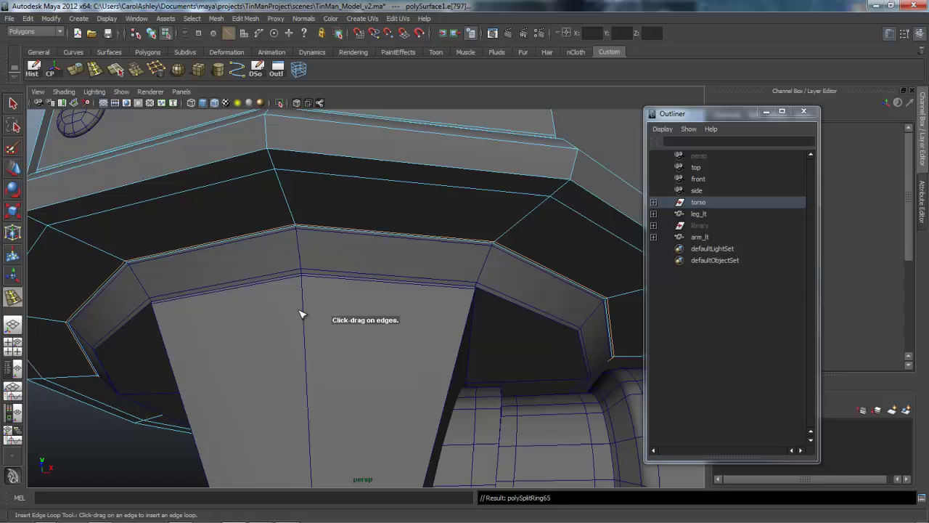
Insert vertical edge loops in the hip block, close to the corners of its tapered sides
{"action": "middle_click_drag", "start_coordinate": [302, 313], "coordinate": [301, 313], "text": "alt"}
{"action": "left_click_drag", "start_coordinate": [300, 313], "coordinate": [298, 309], "text": "alt"}
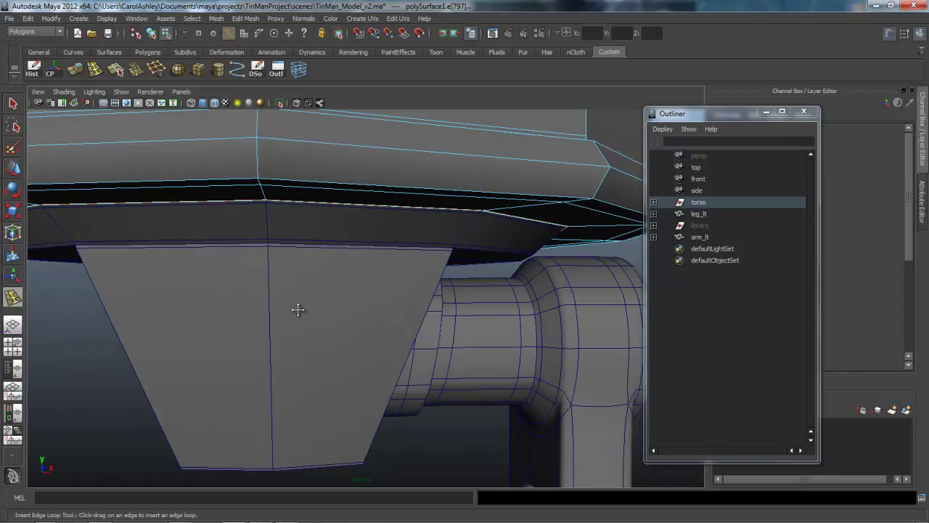
{"action": "middle_click_drag", "start_coordinate": [299, 309], "coordinate": [301, 314], "text": "alt"}
{"action": "left_click_drag", "start_coordinate": [302, 314], "coordinate": [298, 312], "text": "alt"}
{"action": "middle_click_drag", "start_coordinate": [298, 312], "coordinate": [299, 311], "text": "alt"}
{"action": "right_click_drag", "start_coordinate": [298, 311], "coordinate": [297, 309], "text": "alt"}
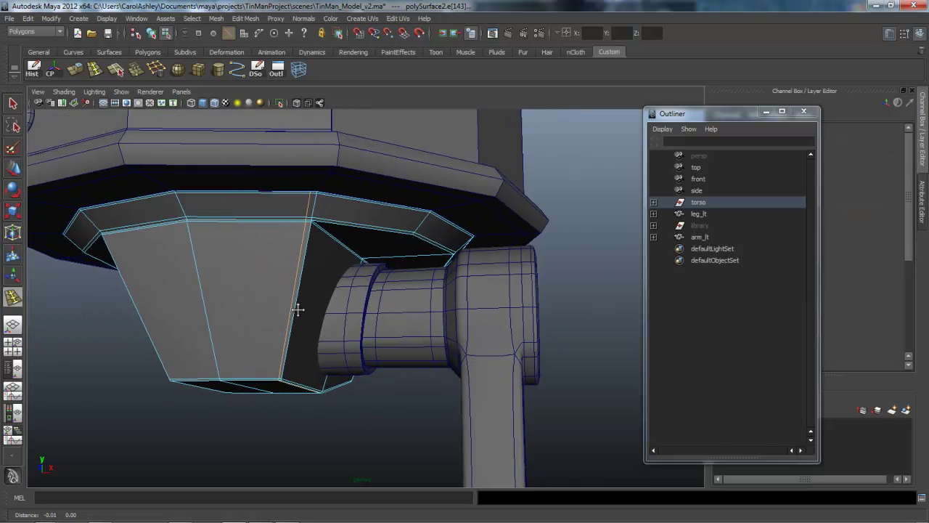
{"action": "middle_click_drag", "start_coordinate": [296, 309], "coordinate": [298, 310], "text": "alt"}
{"action": "mouse_move", "coordinate": [302, 313]}
{"action": "left_mouse_down", "text": "alt"}
{"action": "mouse_move", "coordinate": [296, 307]}
{"action": "mouse_move", "coordinate": [302, 313]}
{"action": "left_mouse_up", "text": "alt"}
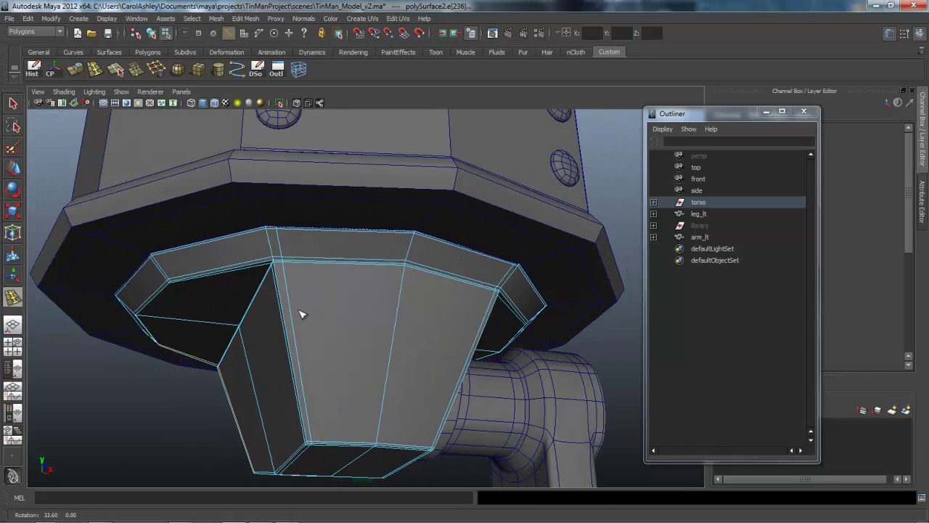
Return to object mode and display the torso body and the hip block with smooth mesh preview
{"action": "right_click_drag", "start_coordinate": [298, 314], "coordinate": [399, 284]}
{"action": "left_click_drag", "start_coordinate": [298, 314], "coordinate": [299, 311], "text": "alt"}
{"action": "right_click_drag", "start_coordinate": [299, 311], "coordinate": [299, 311], "text": "alt"}
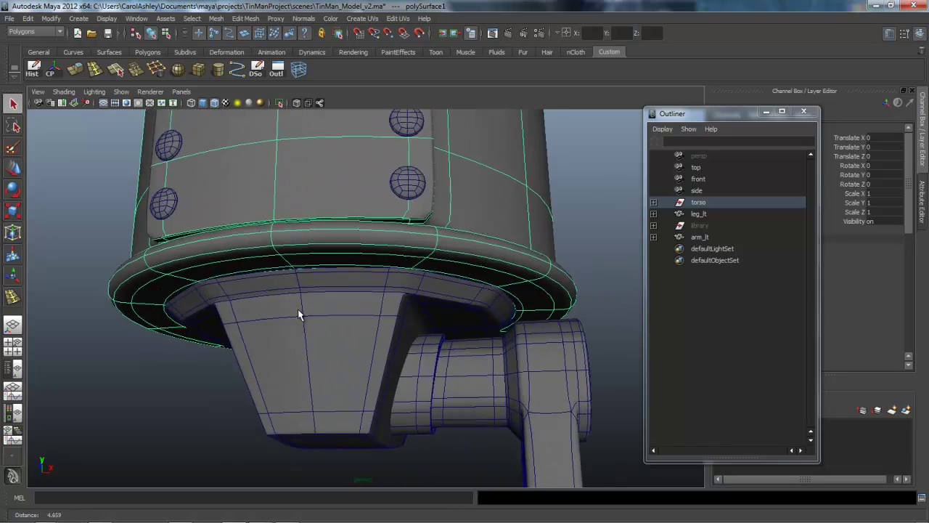
{"action": "left_click_drag", "start_coordinate": [300, 311], "coordinate": [299, 315], "text": "alt"}
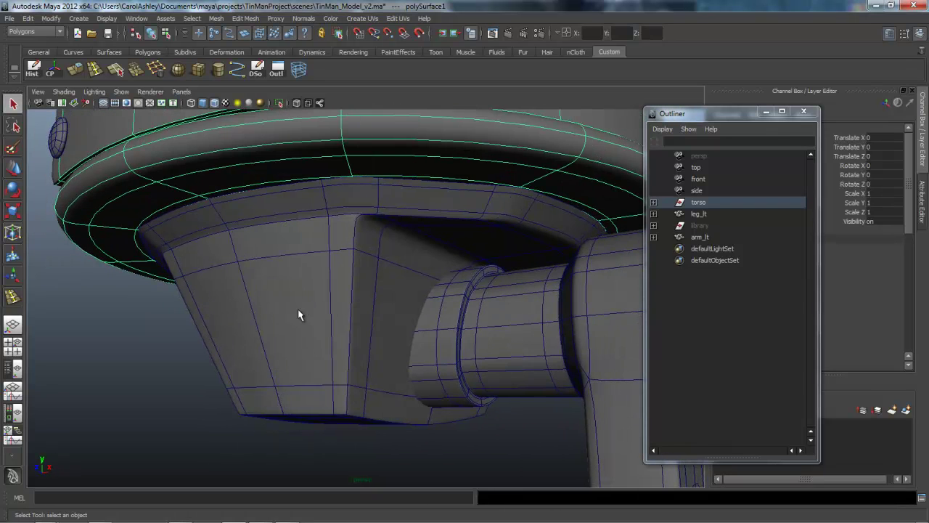
Move the vertical edge loops beside the hip block's corners inward on both sides to soften the corners
{"action": "right_click", "coordinate": [298, 315]}
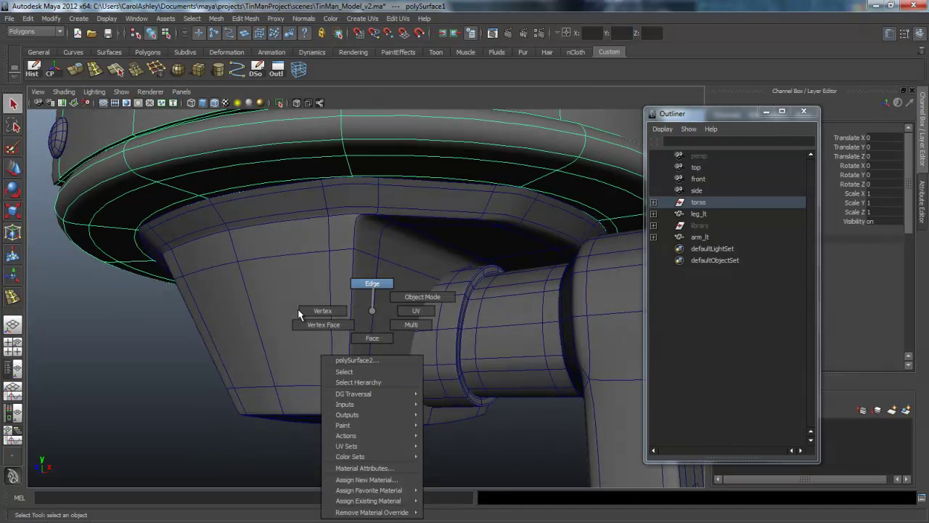
{"action": "right_click_drag", "start_coordinate": [371, 310], "coordinate": [372, 283]}
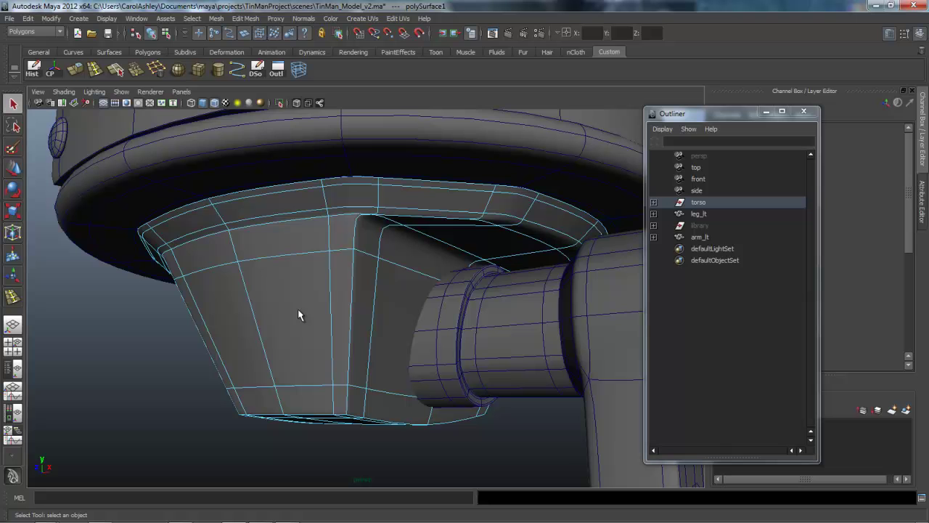
{"action": "left_click", "coordinate": [297, 314]}
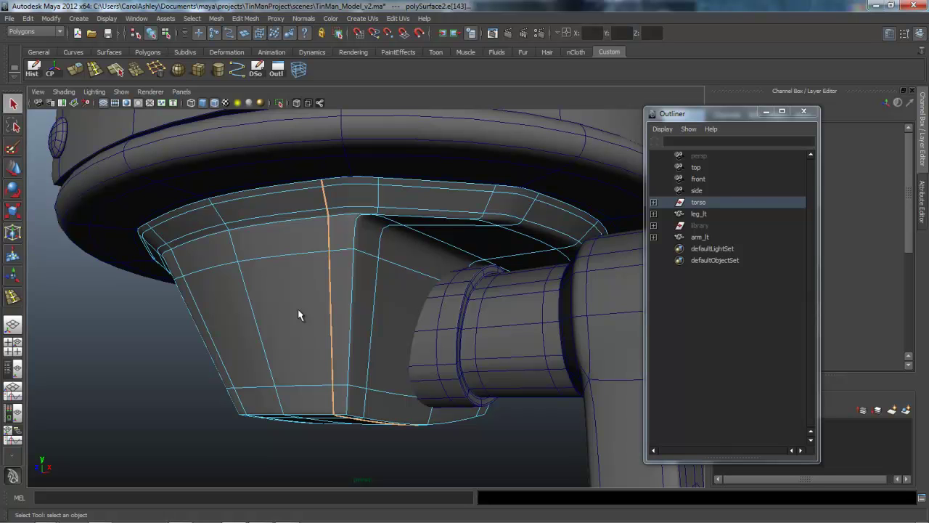
{"action": "left_click_drag", "start_coordinate": [299, 315], "coordinate": [298, 309], "text": "alt"}
{"action": "key", "text": "w"}
{"action": "middle_click_drag", "start_coordinate": [299, 309], "coordinate": [296, 308], "text": "shift"}
{"action": "left_click_drag", "start_coordinate": [299, 312], "coordinate": [299, 311], "text": "alt"}
{"action": "left_click", "coordinate": [299, 312]}
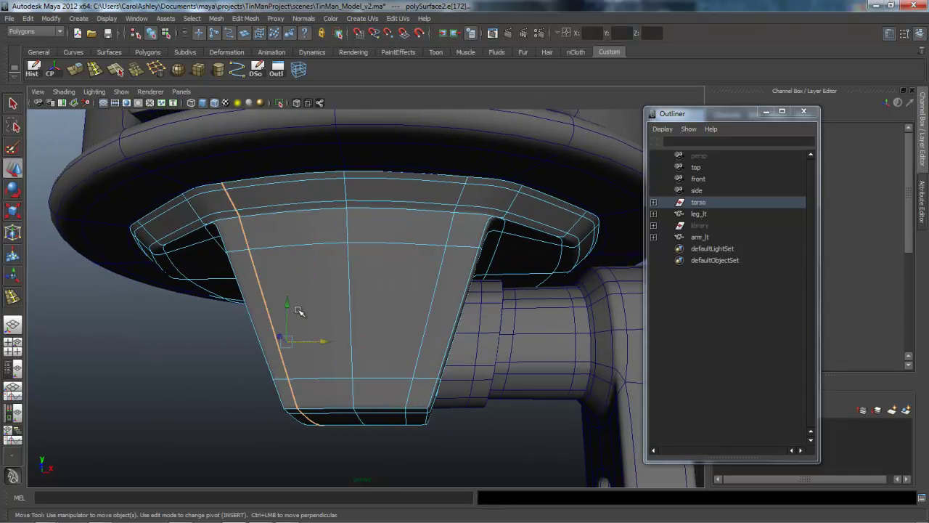
{"action": "middle_click_drag", "start_coordinate": [299, 311], "coordinate": [299, 312]}
{"action": "left_click_drag", "start_coordinate": [299, 312], "coordinate": [384, 370], "text": "alt"}
Adjust the height of the edges on the hip block's underside to round its bottom
{"action": "left_click_drag", "start_coordinate": [365, 236], "coordinate": [364, 243]}
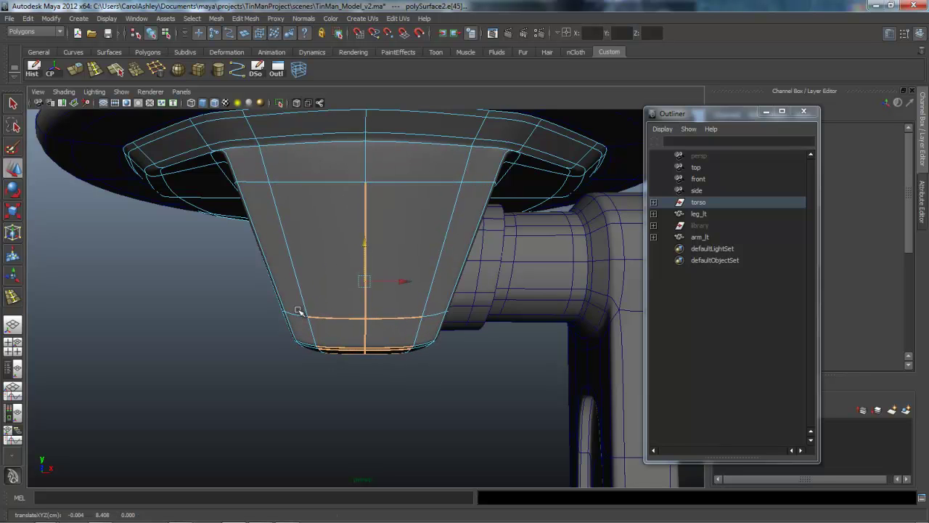
{"action": "left_click_drag", "start_coordinate": [298, 310], "coordinate": [298, 310], "text": "alt"}
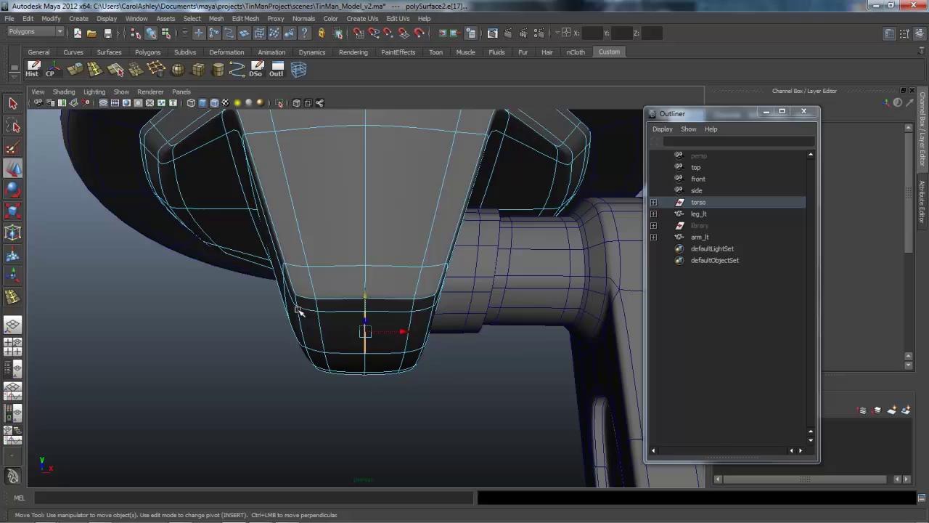
{"action": "left_click_drag", "start_coordinate": [298, 310], "coordinate": [298, 311], "text": "alt"}
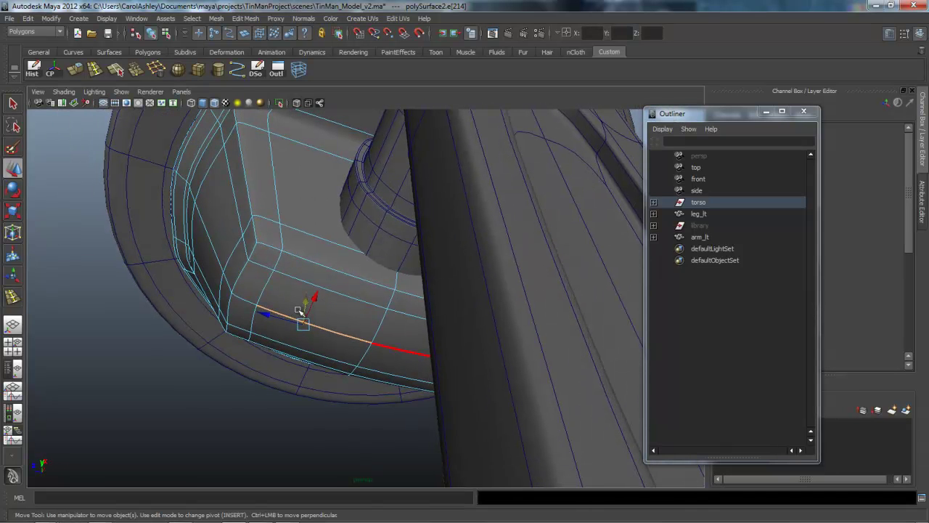
{"action": "key", "text": "ctrl+z"}
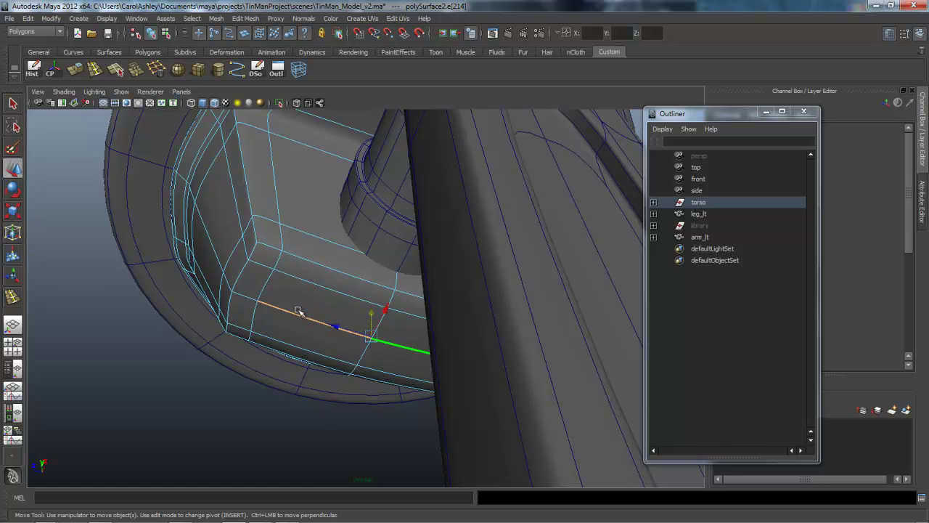
{"action": "left_click_drag", "start_coordinate": [298, 310], "coordinate": [297, 309], "text": "alt"}
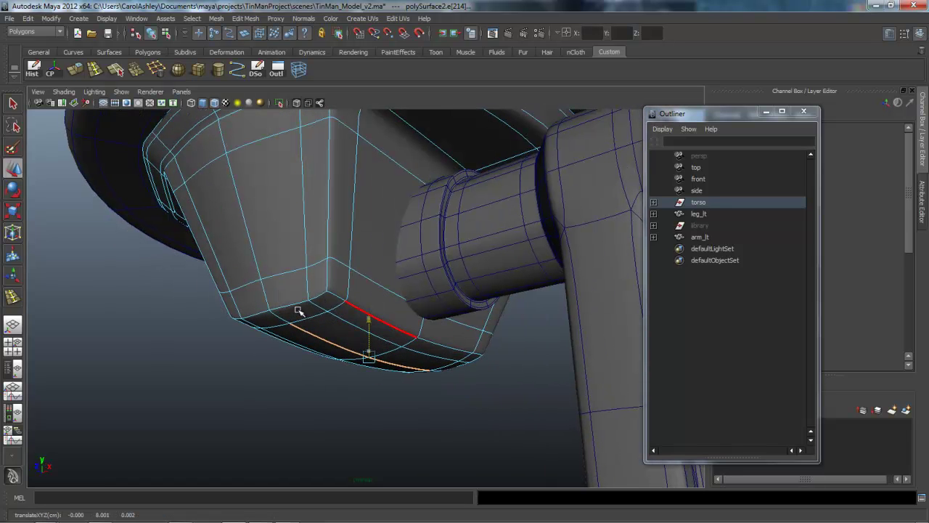
{"action": "left_click_drag", "start_coordinate": [298, 311], "coordinate": [298, 309], "text": "alt"}
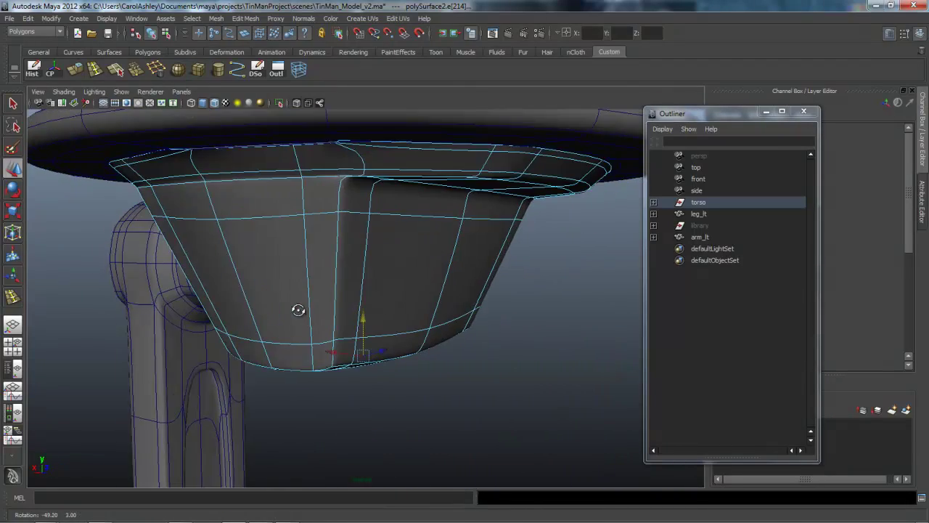
{"action": "right_click_drag", "start_coordinate": [298, 309], "coordinate": [298, 309], "text": "alt"}
{"action": "left_click_drag", "start_coordinate": [298, 309], "coordinate": [297, 310], "text": "alt"}
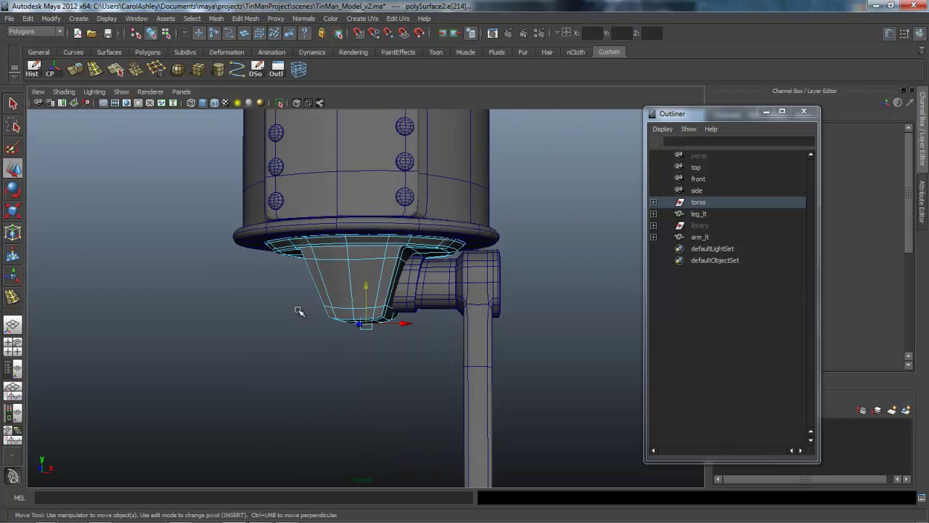
Return the hip block to object mode and examine it together with the whole torso, leg and arm
{"action": "key", "text": "F8"}
{"action": "scroll", "coordinate": [297, 310], "scroll_direction": "down", "scroll_amount": 10}
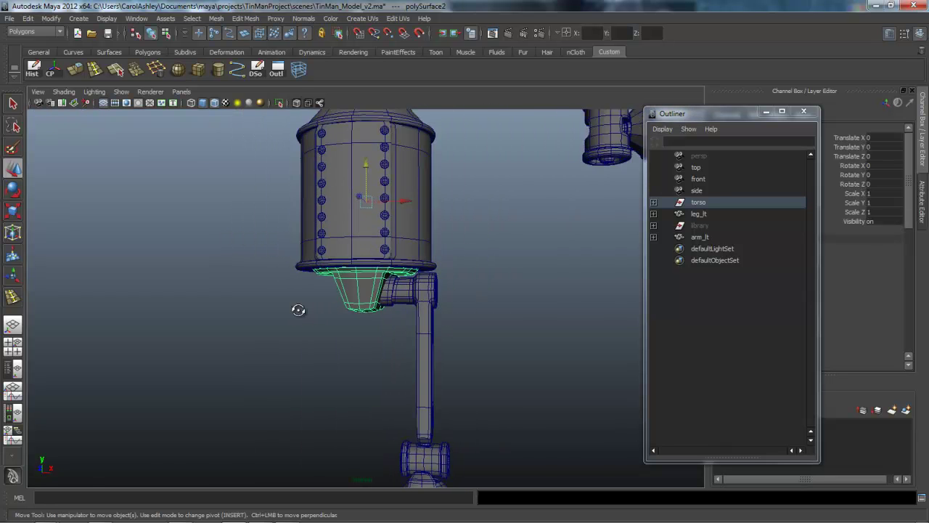
{"action": "left_click_drag", "start_coordinate": [297, 309], "coordinate": [298, 310], "text": "alt"}
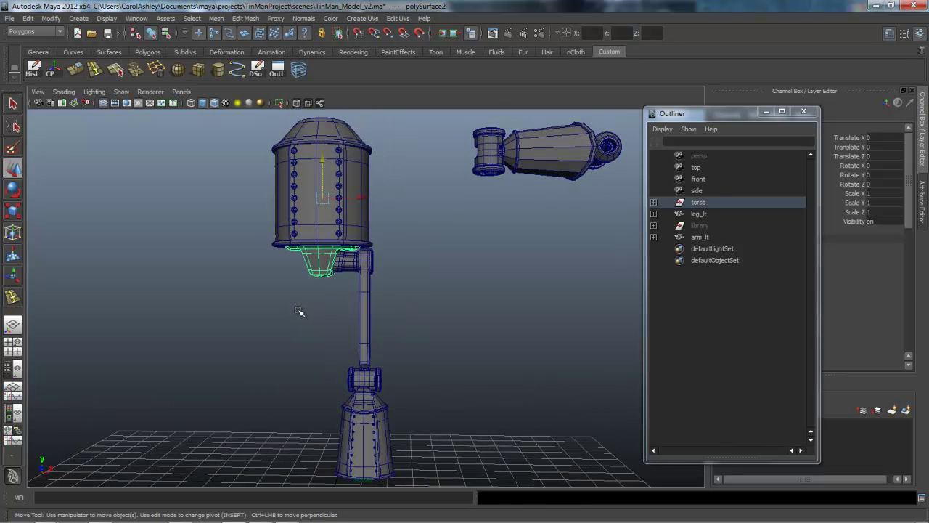
{"action": "middle_click_drag", "start_coordinate": [298, 310], "coordinate": [299, 311], "text": "alt"}
{"action": "scroll", "coordinate": [298, 310], "scroll_direction": "up", "scroll_amount": 3}
{"action": "scroll", "coordinate": [298, 311], "scroll_direction": "up", "scroll_amount": 3}
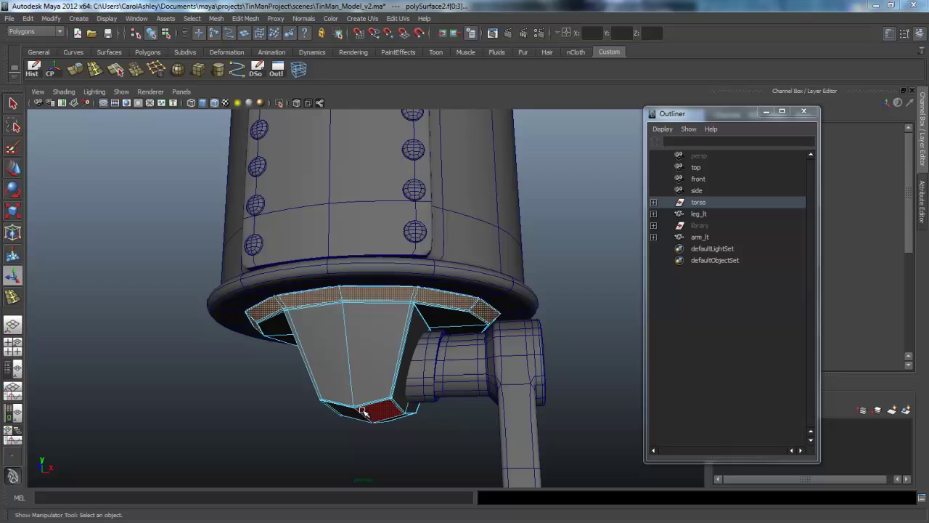
Select the full band of faces around the hip block's upper edge and extract it as a separate ring
{"action": "scroll", "coordinate": [389, 356], "scroll_direction": "up", "scroll_amount": 4}
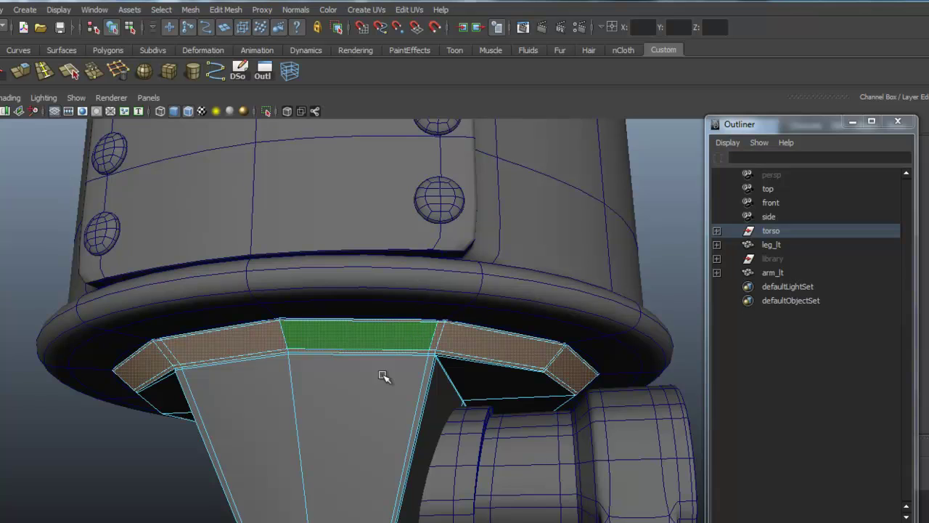
{"action": "right_click_drag", "start_coordinate": [360, 387], "coordinate": [520, 385], "text": "alt"}
{"action": "left_click_drag", "start_coordinate": [520, 385], "coordinate": [353, 313], "text": "alt"}
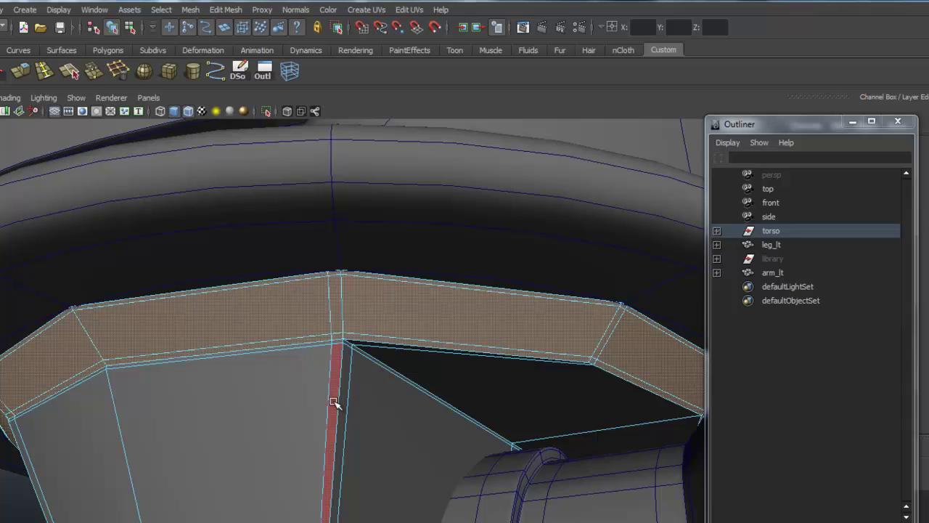
{"action": "left_click_drag", "start_coordinate": [380, 476], "coordinate": [339, 470], "text": "alt"}
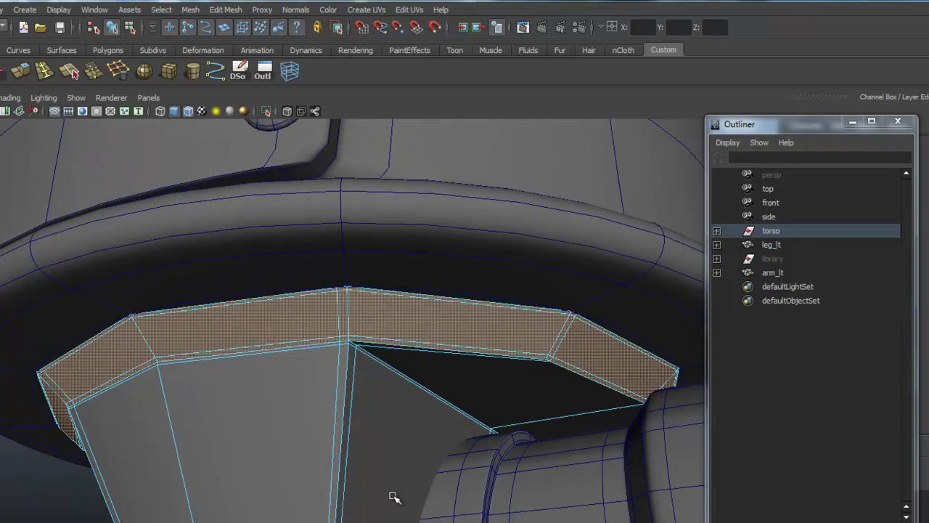
{"action": "right_click_drag", "start_coordinate": [305, 472], "coordinate": [457, 464], "text": "alt"}
{"action": "left_click_drag", "start_coordinate": [351, 450], "coordinate": [366, 466], "text": "alt"}
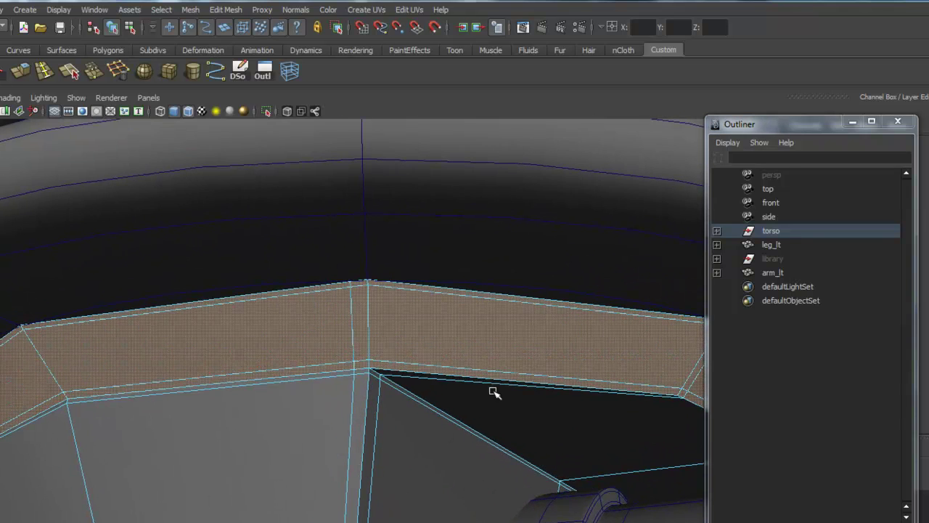
{"action": "right_click_drag", "start_coordinate": [512, 418], "coordinate": [269, 398], "text": "alt"}
{"action": "mouse_move", "coordinate": [269, 397]}
{"action": "left_mouse_down", "text": "alt"}
{"action": "mouse_move", "coordinate": [489, 406]}
{"action": "mouse_move", "coordinate": [268, 411]}
{"action": "left_mouse_up", "text": "alt"}
{"action": "left_click", "coordinate": [190, 10]}
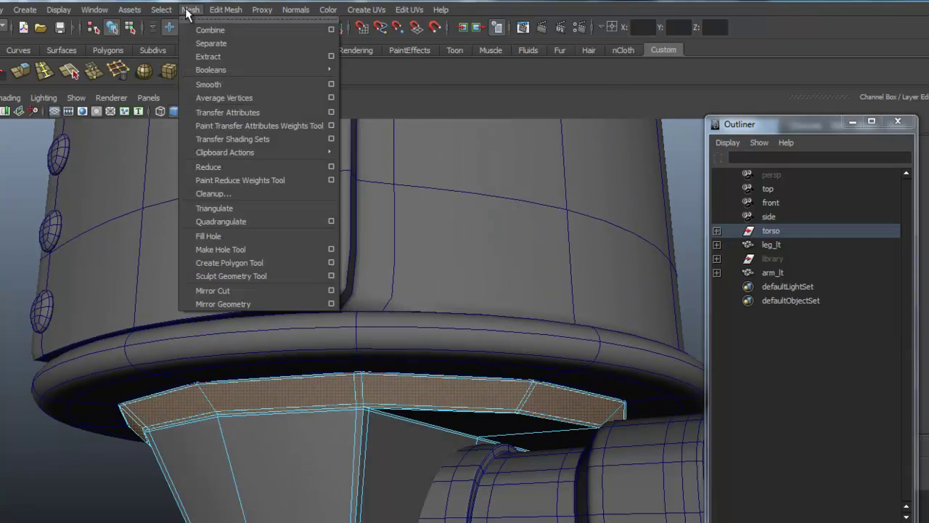
{"action": "left_click", "coordinate": [198, 59]}
Select the extra vertical edges beside the corners all around the extracted ring and delete them
{"action": "right_click_drag", "start_coordinate": [253, 481], "coordinate": [434, 479], "text": "alt"}
{"action": "left_click_drag", "start_coordinate": [433, 479], "coordinate": [431, 380], "text": "alt"}
{"action": "right_click_drag", "start_coordinate": [431, 379], "coordinate": [461, 289], "text": "alt"}
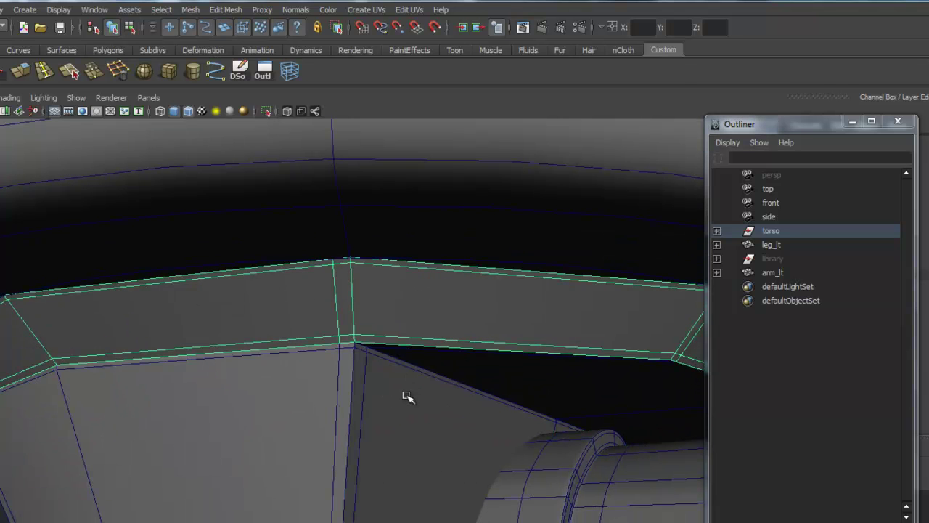
{"action": "right_click_drag", "start_coordinate": [481, 400], "coordinate": [368, 386], "text": "alt"}
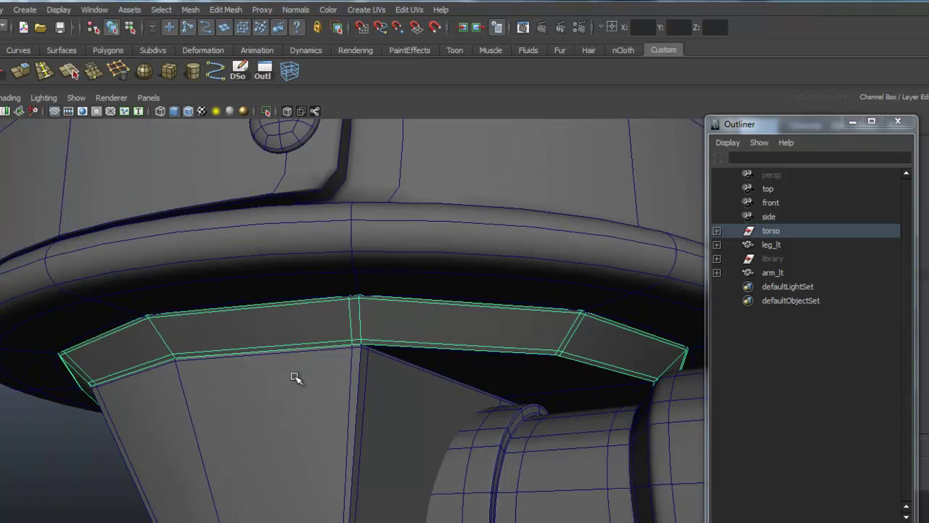
{"action": "right_click_drag", "start_coordinate": [295, 377], "coordinate": [362, 370], "text": "alt"}
{"action": "right_click_drag", "start_coordinate": [346, 319], "coordinate": [352, 289]}
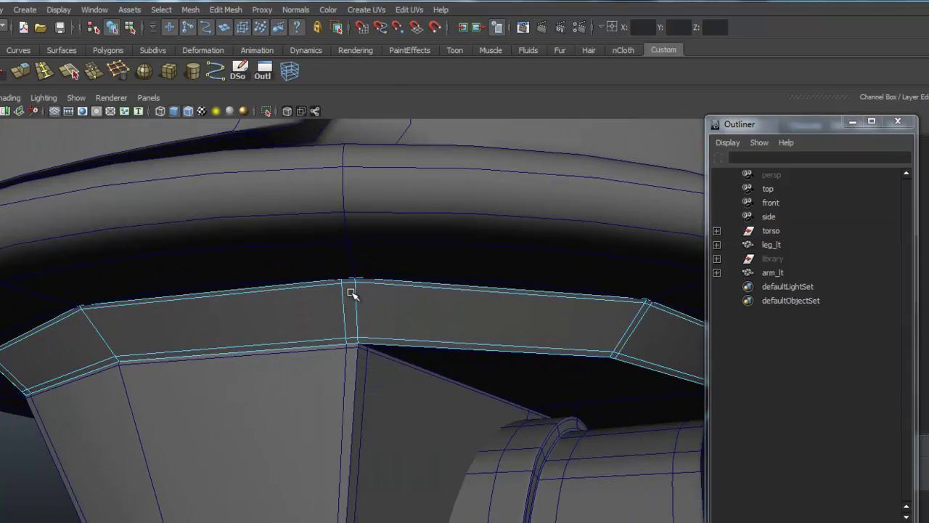
{"action": "left_click_drag", "start_coordinate": [322, 356], "coordinate": [344, 418], "text": "alt"}
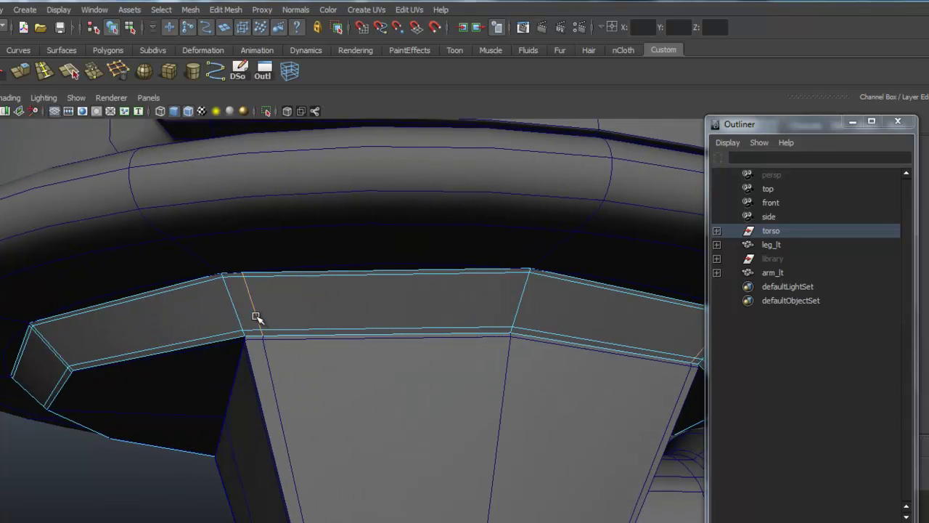
{"action": "left_click_drag", "start_coordinate": [233, 409], "coordinate": [286, 407], "text": "alt"}
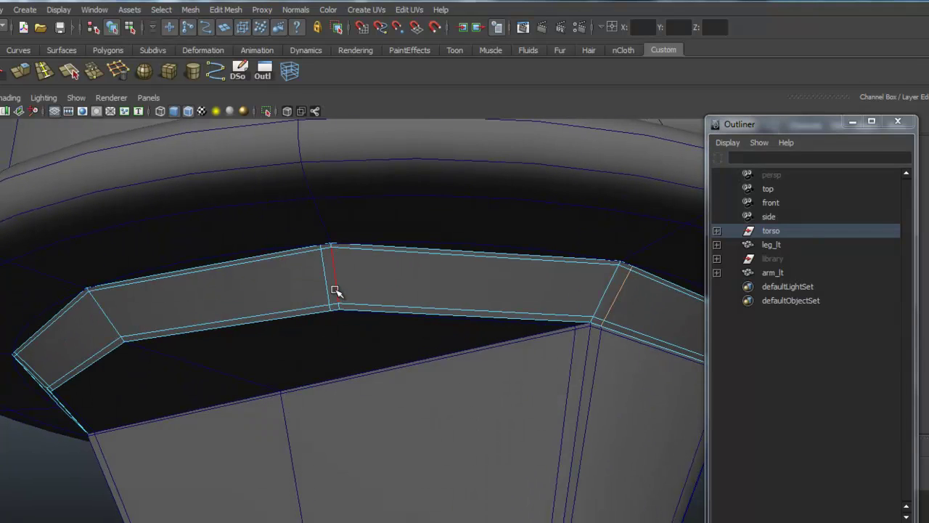
{"action": "left_click_drag", "start_coordinate": [320, 375], "coordinate": [343, 337], "text": "alt"}
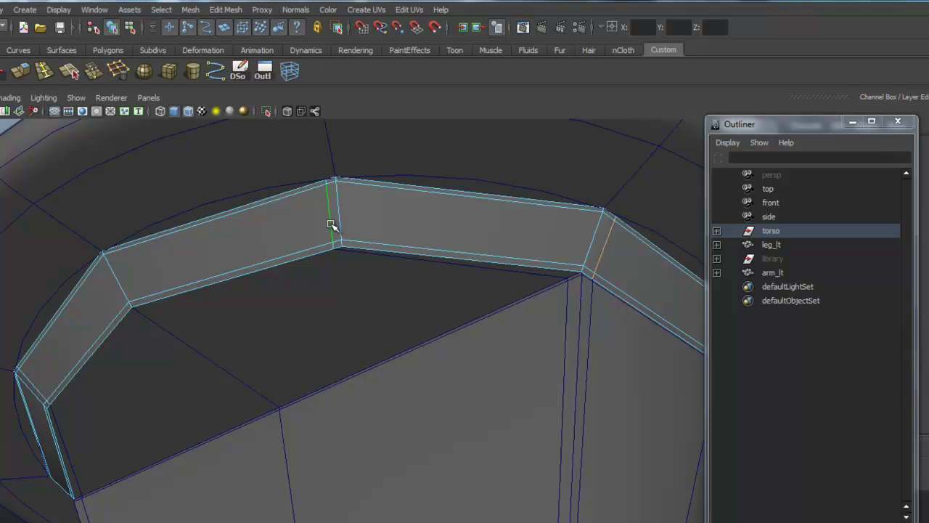
{"action": "left_click_drag", "start_coordinate": [284, 319], "coordinate": [406, 325], "text": "alt"}
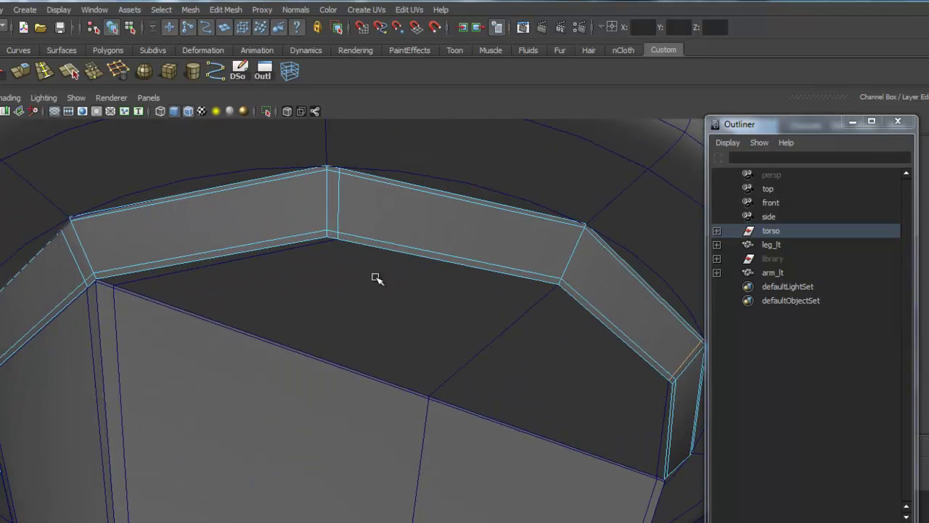
{"action": "left_click_drag", "start_coordinate": [320, 259], "coordinate": [292, 326], "text": "alt"}
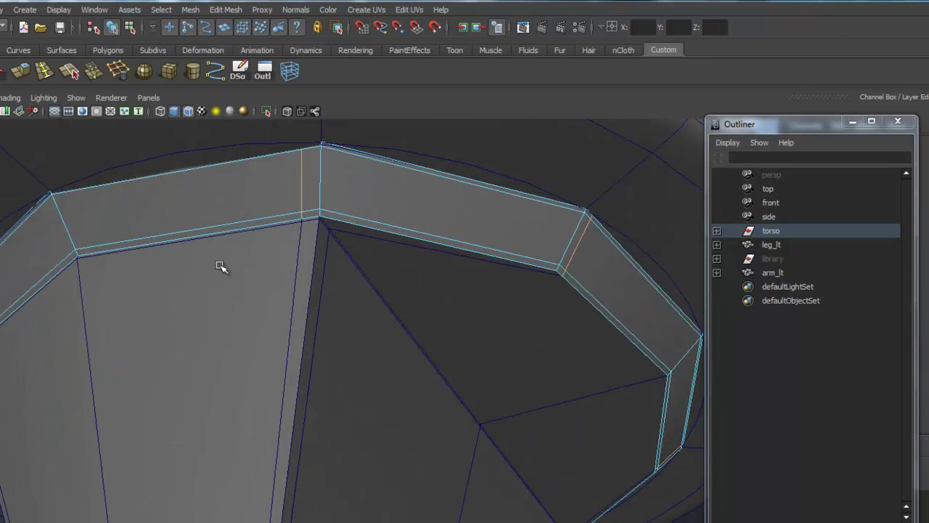
{"action": "left_click_drag", "start_coordinate": [221, 267], "coordinate": [288, 164], "text": "alt"}
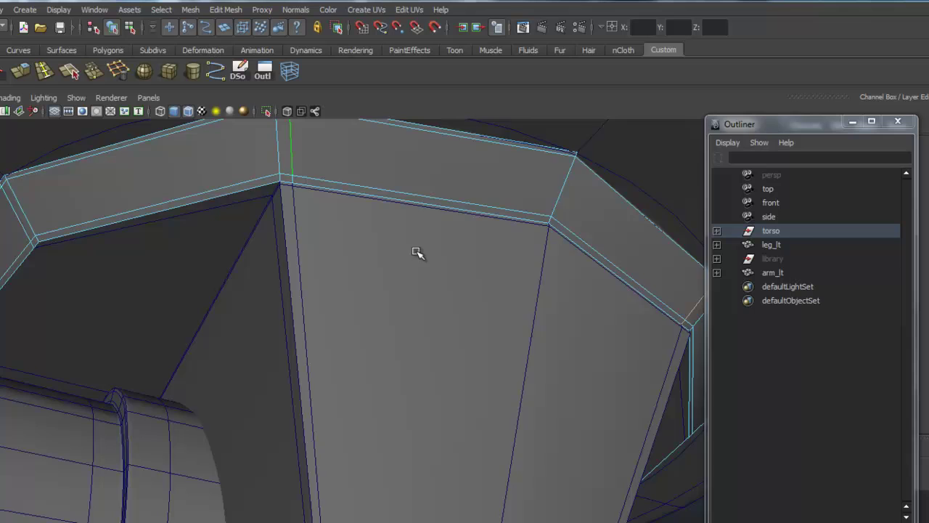
{"action": "right_click_drag", "start_coordinate": [443, 265], "coordinate": [319, 258], "text": "alt"}
{"action": "left_click_drag", "start_coordinate": [170, 312], "coordinate": [193, 322], "text": "alt"}
{"action": "right_click_drag", "start_coordinate": [193, 321], "coordinate": [298, 324], "text": "alt"}
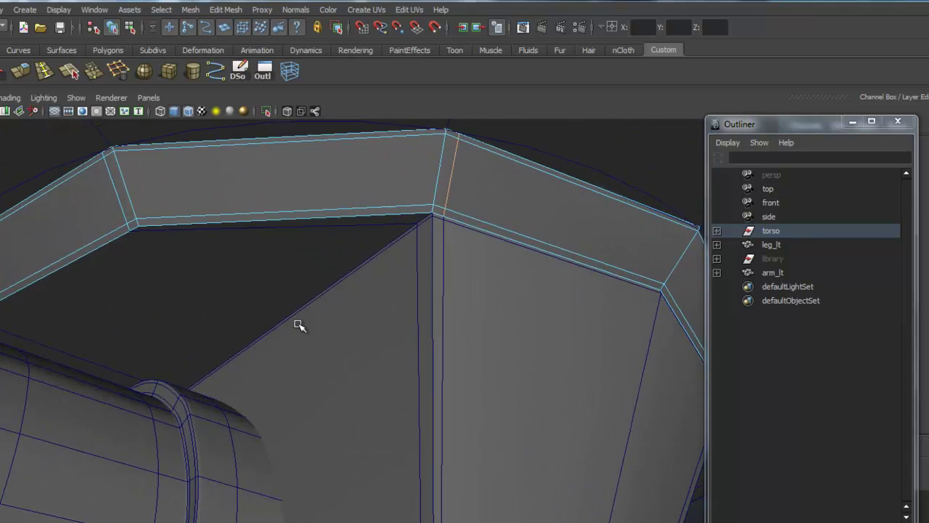
{"action": "left_click_drag", "start_coordinate": [274, 323], "coordinate": [295, 329], "text": "alt"}
{"action": "left_click", "coordinate": [203, 237], "text": "shift"}
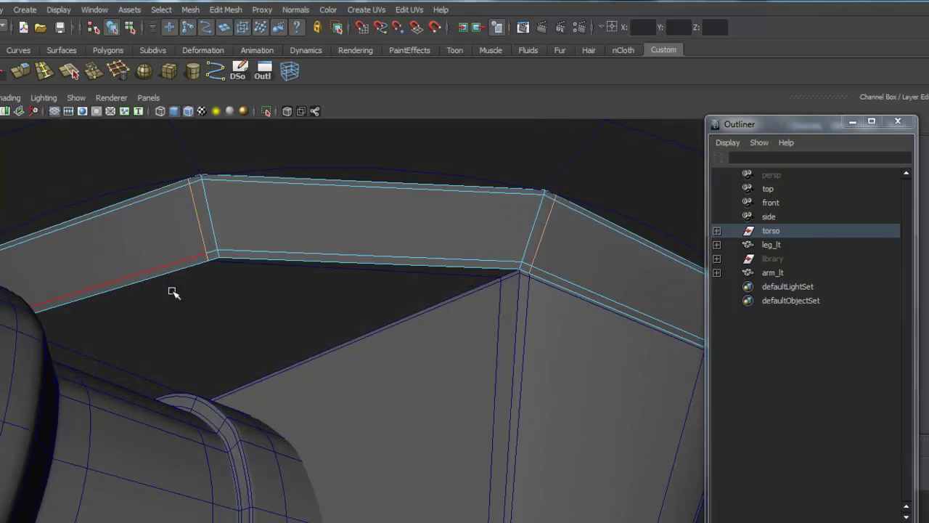
{"action": "left_click_drag", "start_coordinate": [173, 291], "coordinate": [257, 293], "text": "alt"}
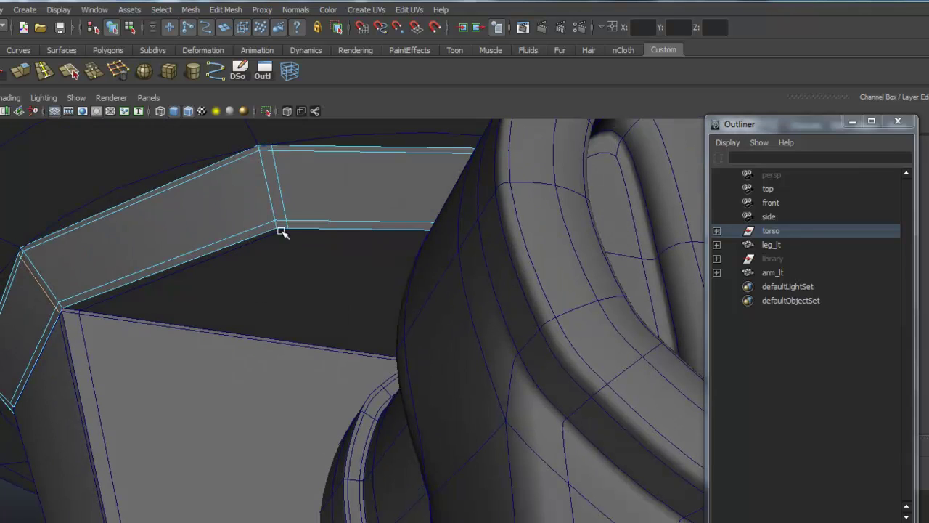
{"action": "left_click_drag", "start_coordinate": [448, 279], "coordinate": [372, 317], "text": "alt"}
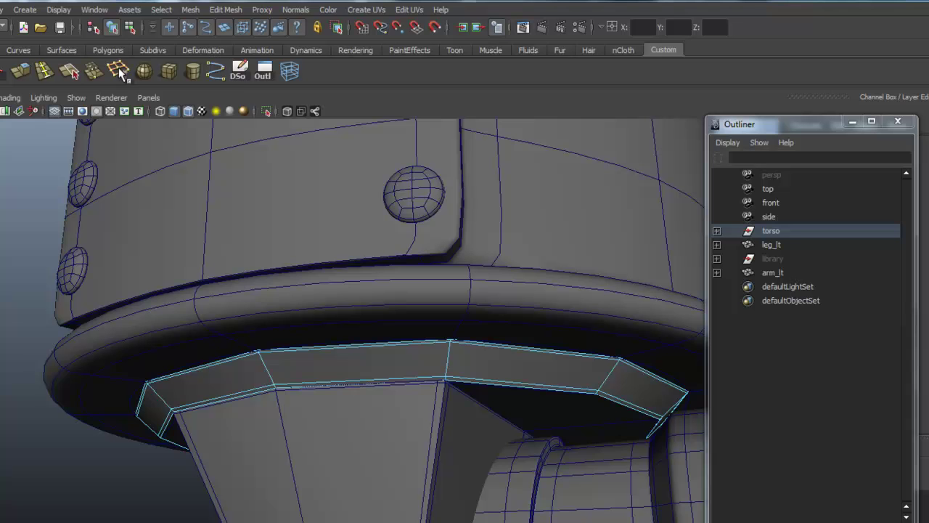
Display the extracted ring and the hip block with smooth mesh preview
{"action": "right_click_drag", "start_coordinate": [217, 271], "coordinate": [324, 332], "text": "alt"}
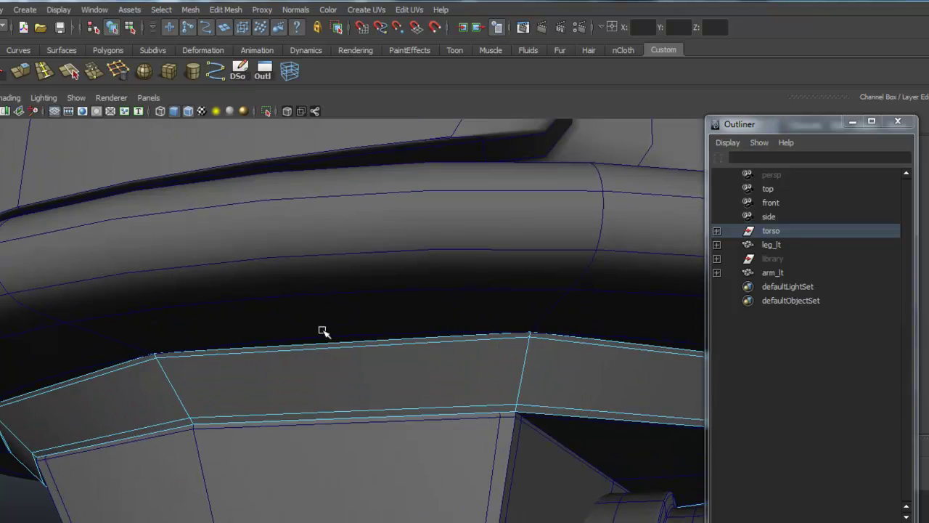
{"action": "middle_click_drag", "start_coordinate": [405, 365], "coordinate": [305, 292], "text": "alt"}
{"action": "right_click_drag", "start_coordinate": [403, 340], "coordinate": [360, 334], "text": "alt"}
{"action": "left_click_drag", "start_coordinate": [359, 334], "coordinate": [307, 292], "text": "alt"}
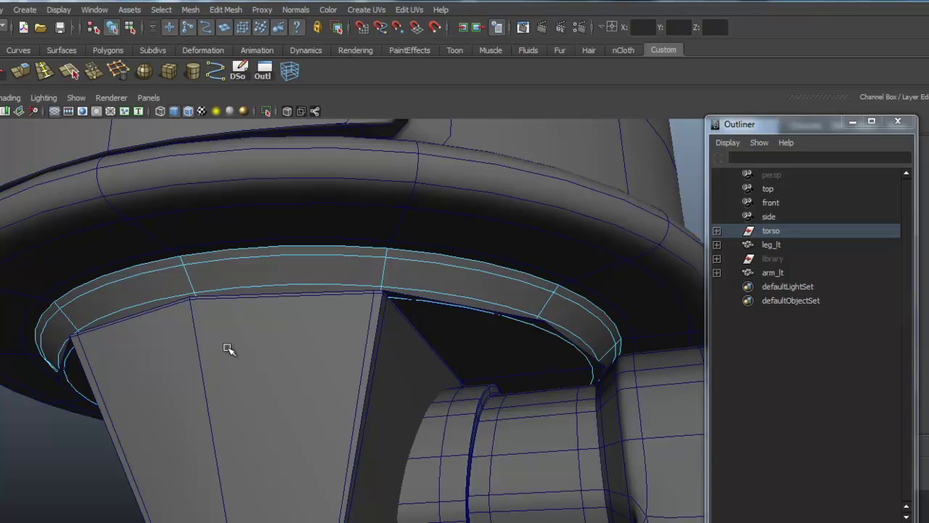
{"action": "left_click_drag", "start_coordinate": [228, 349], "coordinate": [297, 315], "text": "alt"}
{"action": "key", "text": "F8"}
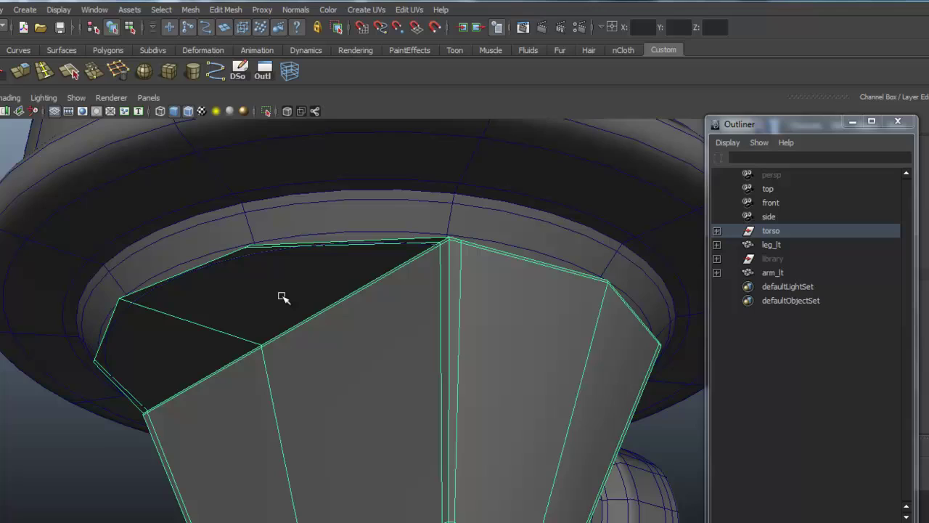
{"action": "key", "text": "3"}
Select the ring under the torso rim in object mode and center its pivot
{"action": "left_click_drag", "start_coordinate": [358, 347], "coordinate": [309, 368], "text": "alt"}
{"action": "left_click", "coordinate": [324, 249]}
{"action": "left_click_drag", "start_coordinate": [357, 329], "coordinate": [338, 333], "text": "alt"}
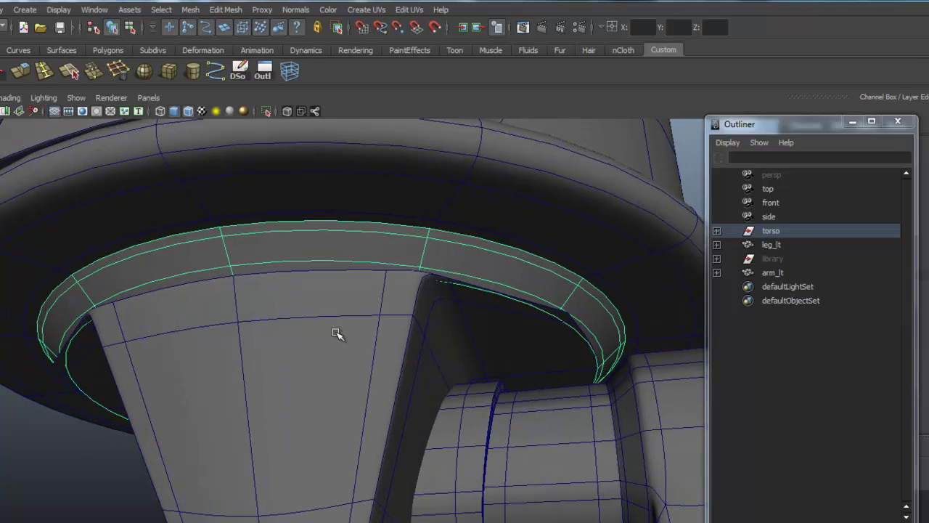
{"action": "left_click_drag", "start_coordinate": [348, 378], "coordinate": [315, 382], "text": "alt"}
{"action": "right_click_drag", "start_coordinate": [441, 390], "coordinate": [281, 376], "text": "alt"}
{"action": "left_click_drag", "start_coordinate": [284, 257], "coordinate": [312, 279], "text": "alt"}
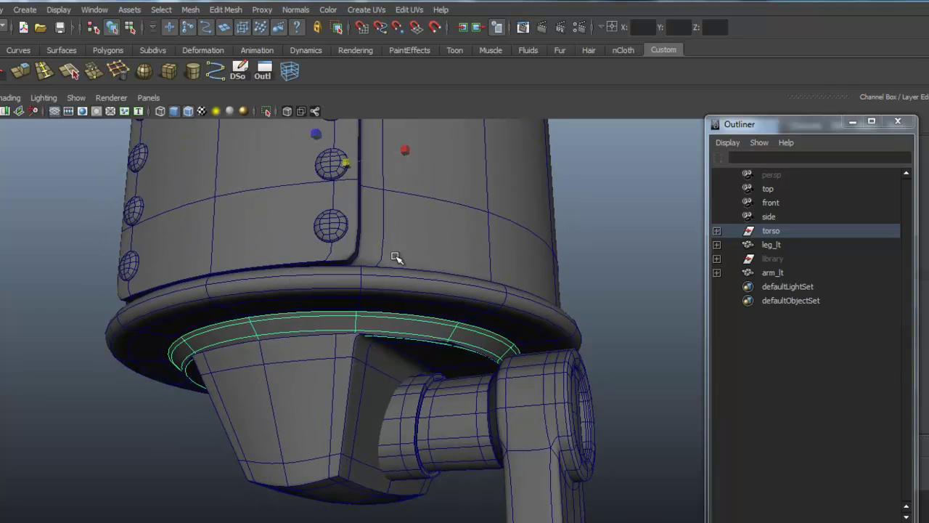
{"action": "middle_click_drag", "start_coordinate": [394, 254], "coordinate": [394, 311], "text": "alt"}
{"action": "left_click", "coordinate": [3, 72]}
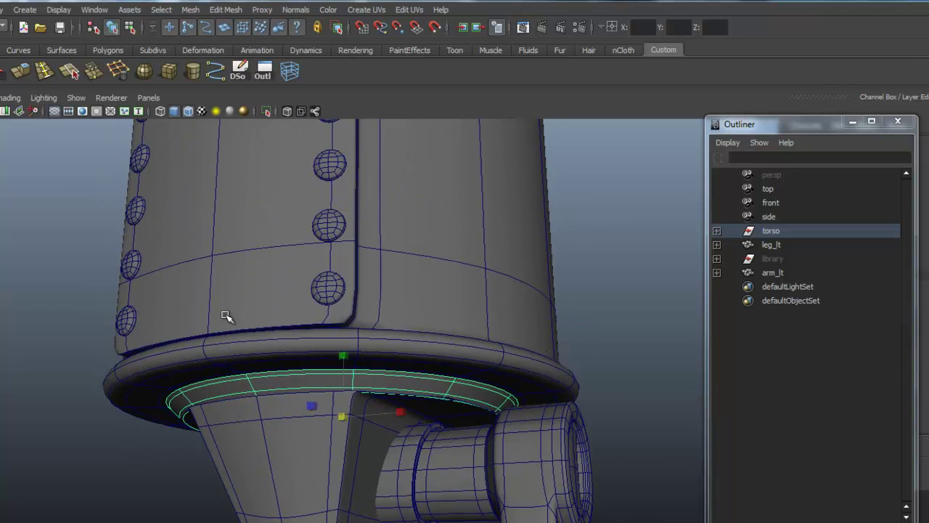
Scale the ring up slightly so it stands out around the top of the hip block
{"action": "right_click_drag", "start_coordinate": [192, 362], "coordinate": [316, 342], "text": "alt"}
{"action": "left_click_drag", "start_coordinate": [316, 342], "coordinate": [328, 321], "text": "alt"}
{"action": "left_click_drag", "start_coordinate": [345, 356], "coordinate": [394, 308]}
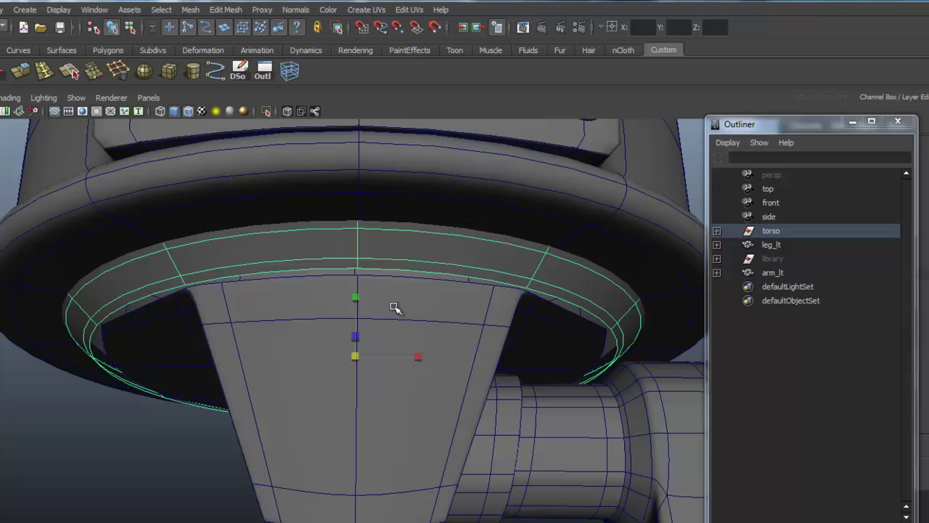
{"action": "left_click_drag", "start_coordinate": [362, 336], "coordinate": [380, 359], "text": "alt"}
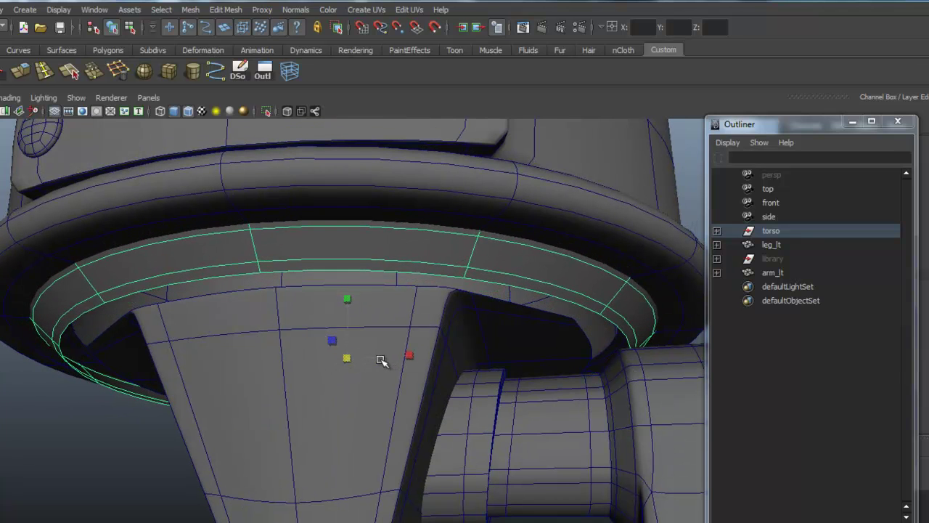
{"action": "left_click_drag", "start_coordinate": [333, 379], "coordinate": [333, 375], "text": "alt"}
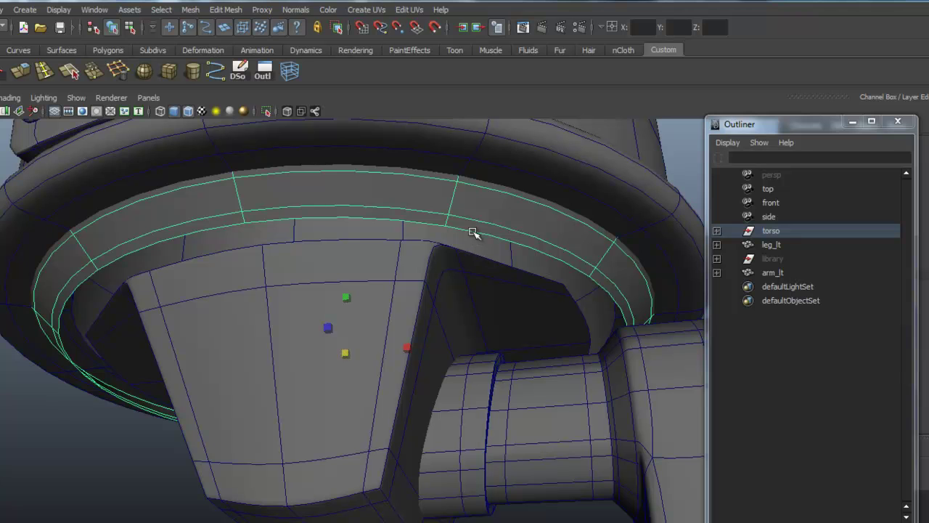
{"action": "left_click_drag", "start_coordinate": [352, 359], "coordinate": [354, 353]}
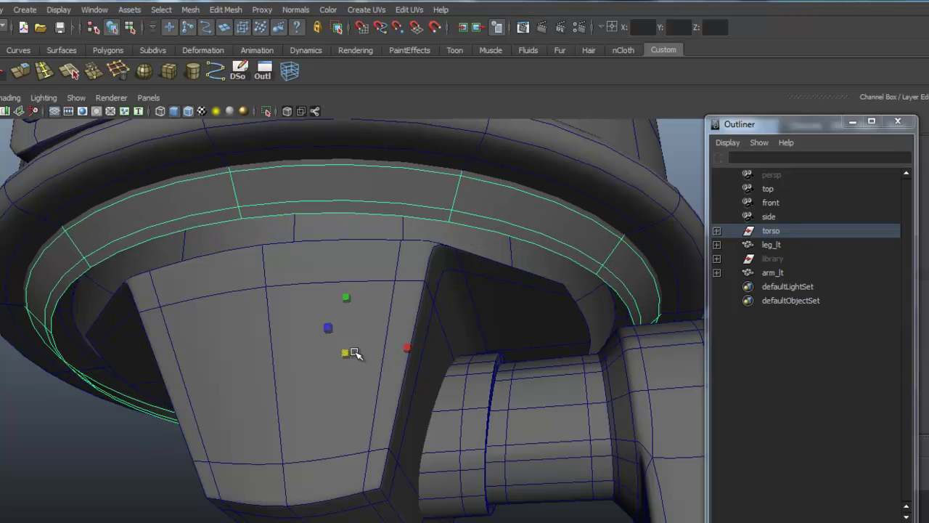
Extrude the ring's lower inner edge loop and scale it inward beneath the torso
{"action": "right_click_drag", "start_coordinate": [375, 216], "coordinate": [396, 185]}
{"action": "double_click", "coordinate": [386, 215]}
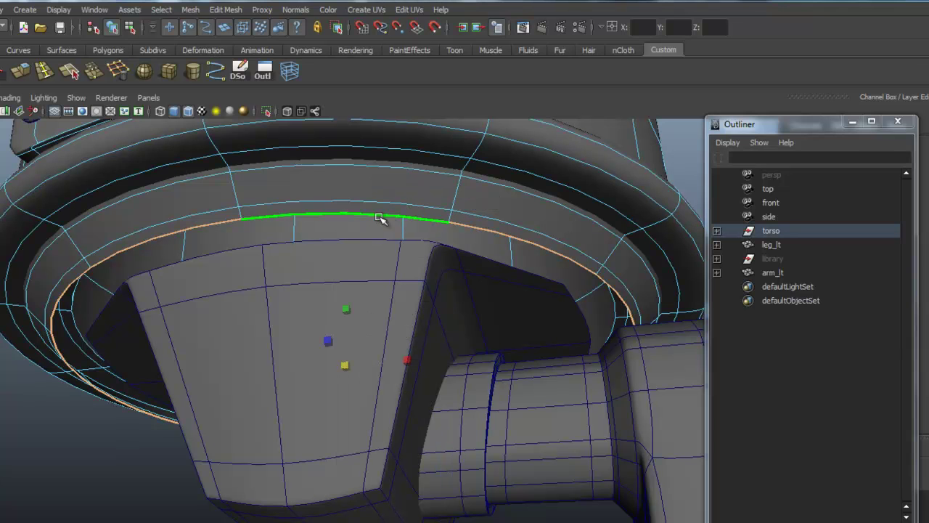
{"action": "left_click", "coordinate": [29, 71]}
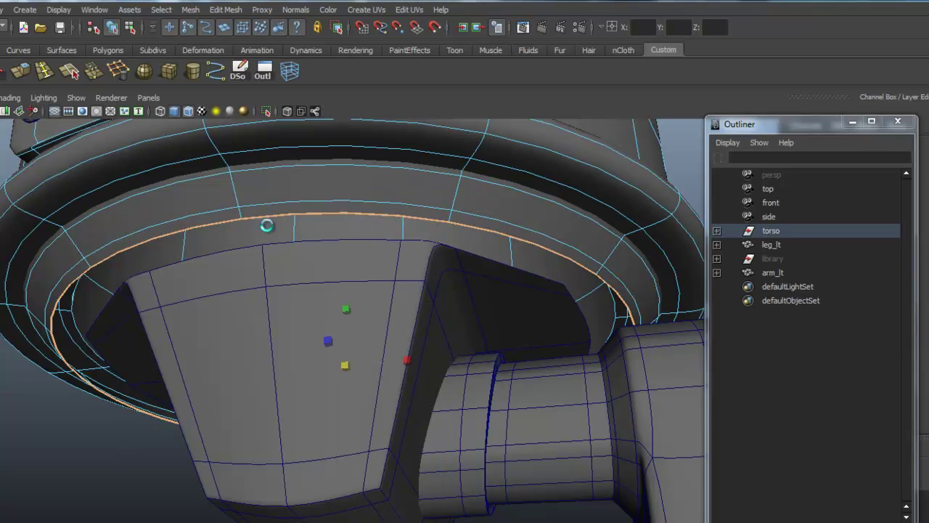
{"action": "left_click", "coordinate": [622, 159]}
{"action": "left_click_drag", "start_coordinate": [395, 361], "coordinate": [322, 357], "text": "alt"}
{"action": "left_click", "coordinate": [346, 308]}
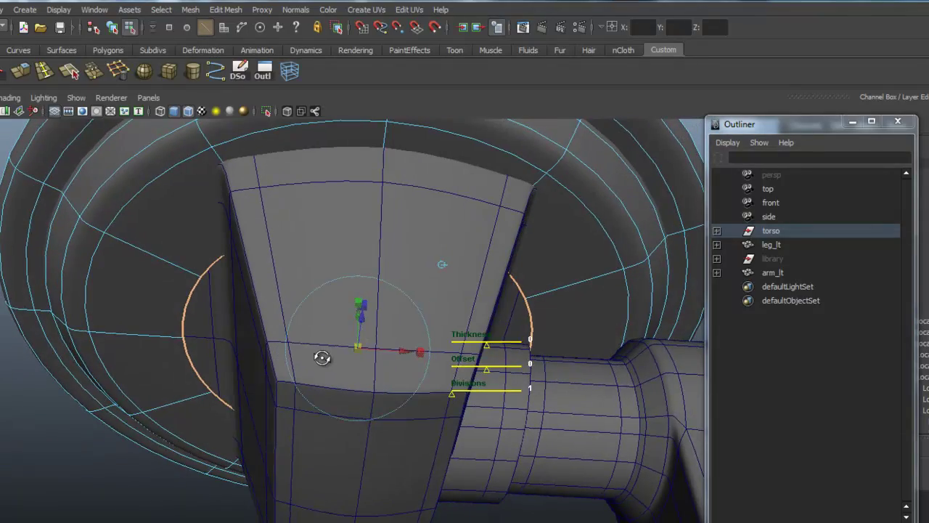
Fill the hole left inside the extruded edge loop, then select the hip block in object mode
{"action": "left_click", "coordinate": [189, 10]}
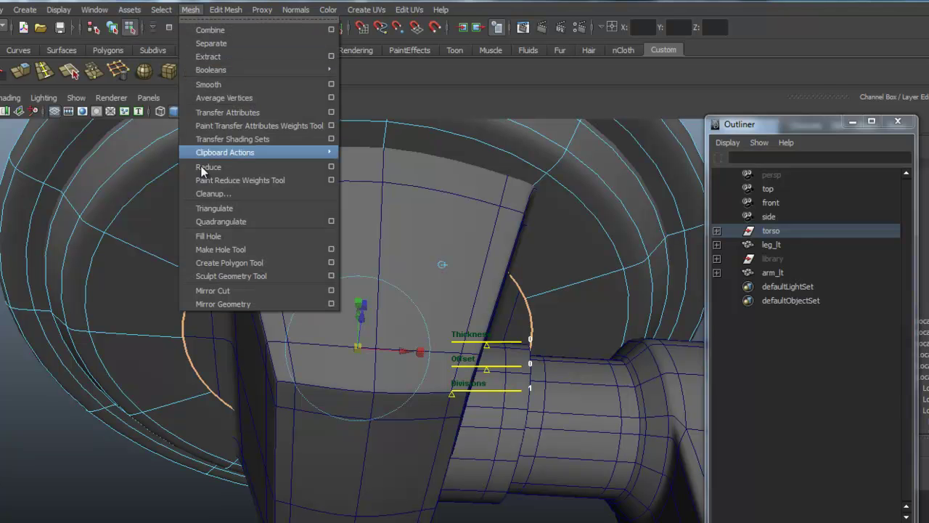
{"action": "left_click", "coordinate": [218, 236]}
{"action": "left_click_drag", "start_coordinate": [226, 297], "coordinate": [305, 328], "text": "alt"}
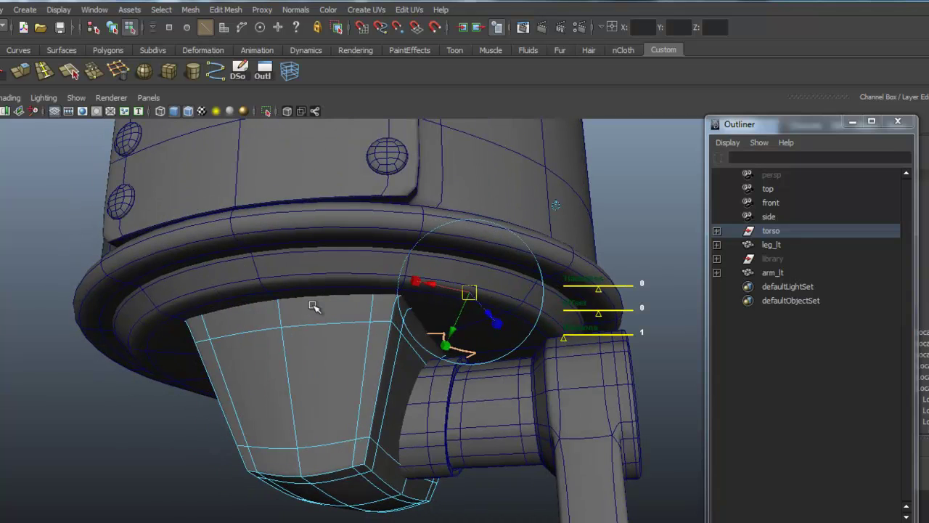
{"action": "right_click_drag", "start_coordinate": [314, 306], "coordinate": [320, 327]}
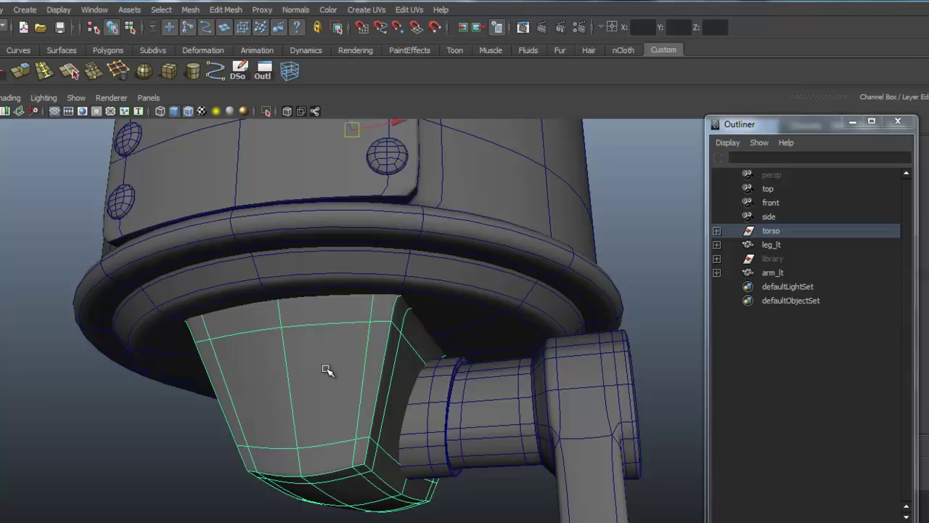
{"action": "left_click_drag", "start_coordinate": [328, 403], "coordinate": [324, 360], "text": "alt"}
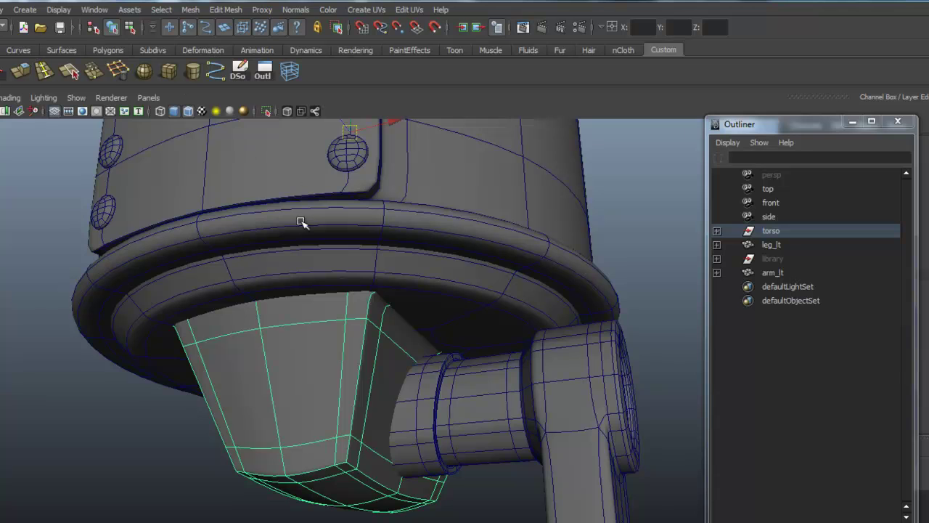
Center the hip block's pivot and move the block down slightly beneath the ring
{"action": "middle_click_drag", "start_coordinate": [318, 231], "coordinate": [324, 303], "text": "alt"}
{"action": "left_click", "coordinate": [3, 72]}
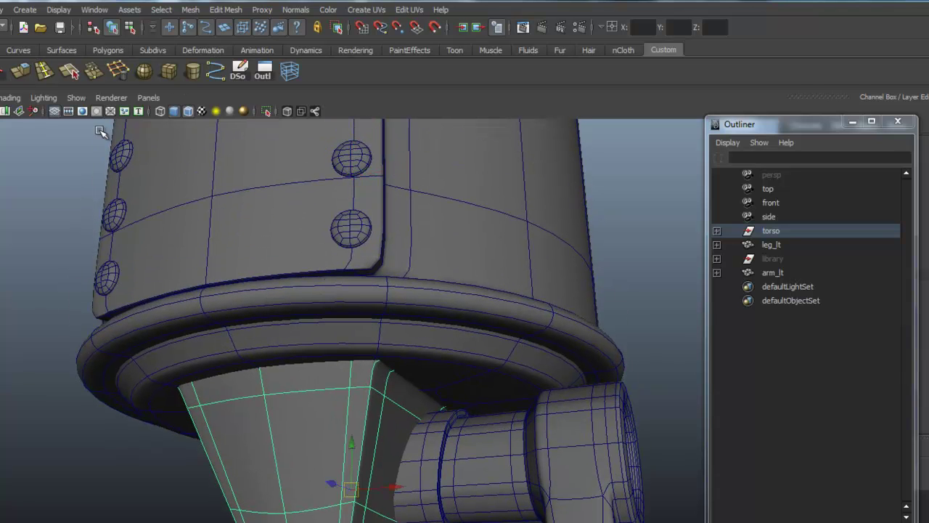
{"action": "left_click_drag", "start_coordinate": [383, 431], "coordinate": [388, 379], "text": "alt"}
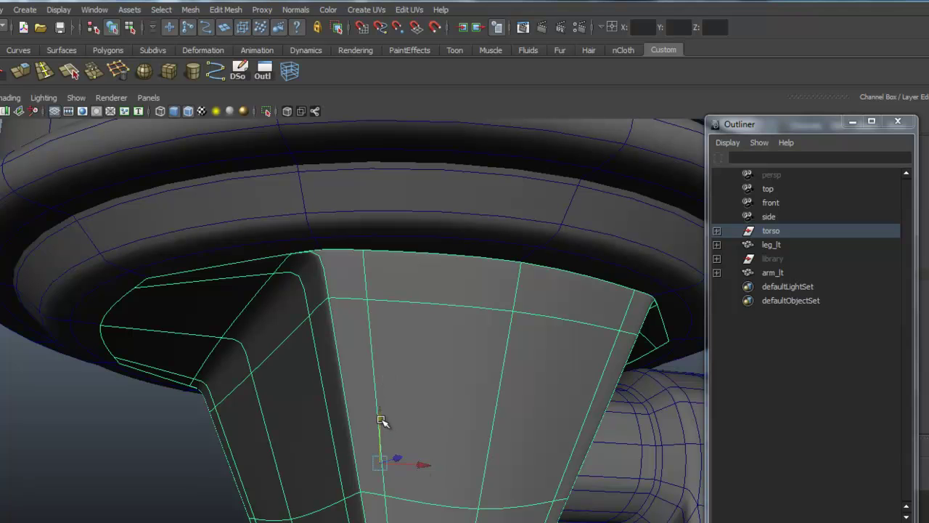
{"action": "left_click_drag", "start_coordinate": [382, 421], "coordinate": [382, 424]}
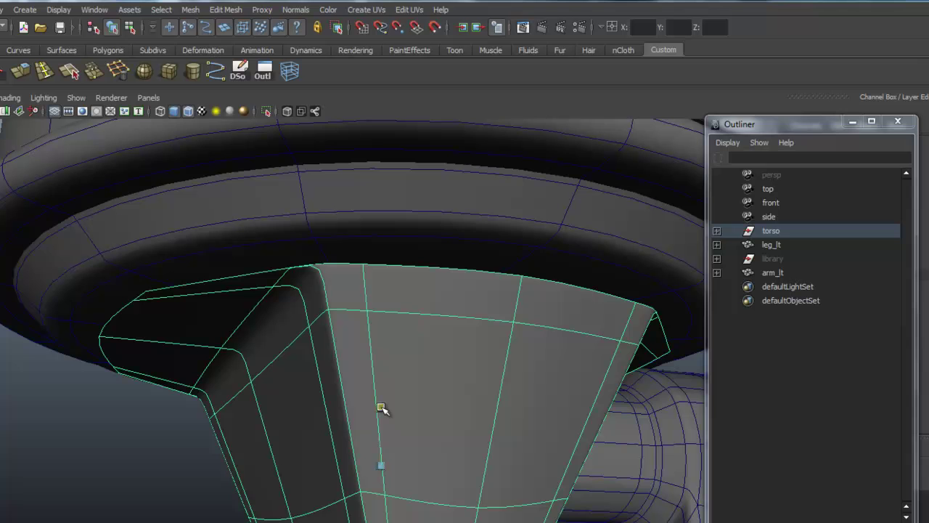
{"action": "left_click_drag", "start_coordinate": [425, 437], "coordinate": [370, 416], "text": "alt"}
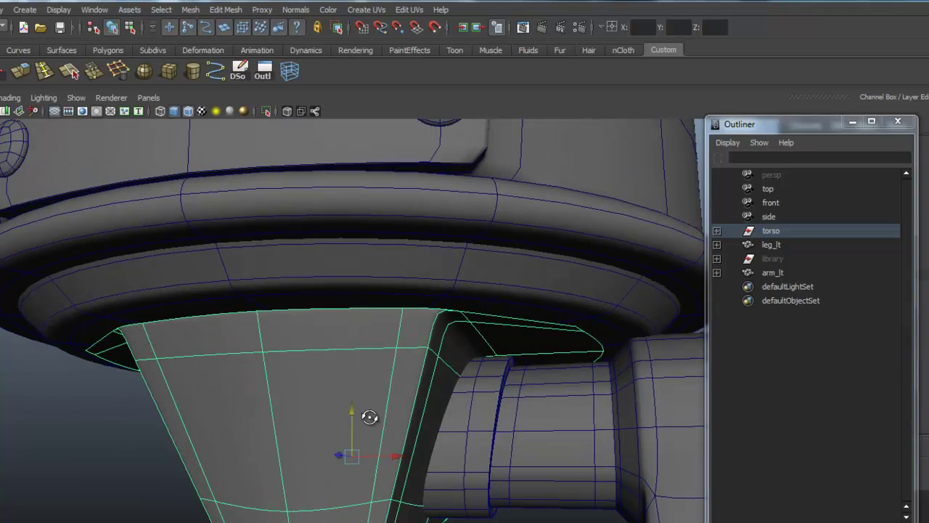
Extrude the border edge loop around the hip block's open top and scale it slightly inward
{"action": "right_click", "coordinate": [369, 290]}
{"action": "right_click_drag", "start_coordinate": [368, 308], "coordinate": [367, 290]}
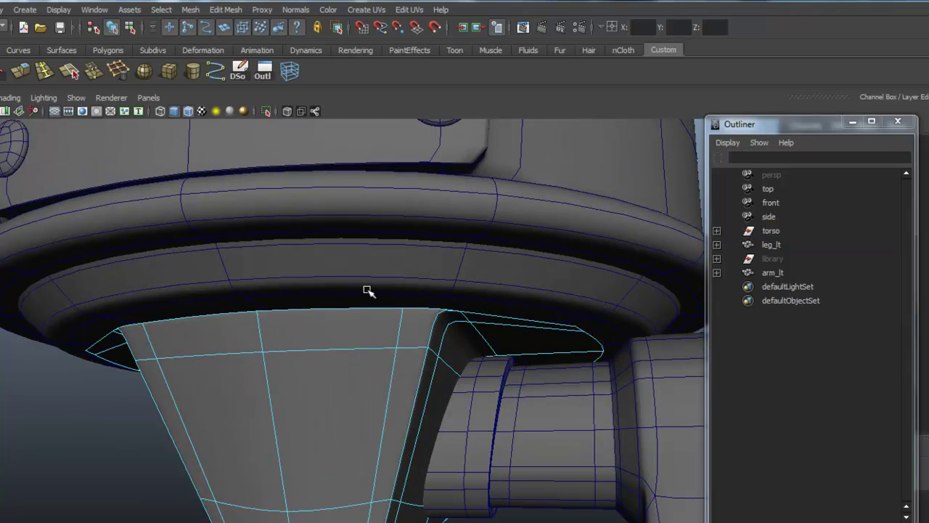
{"action": "double_click", "coordinate": [518, 318]}
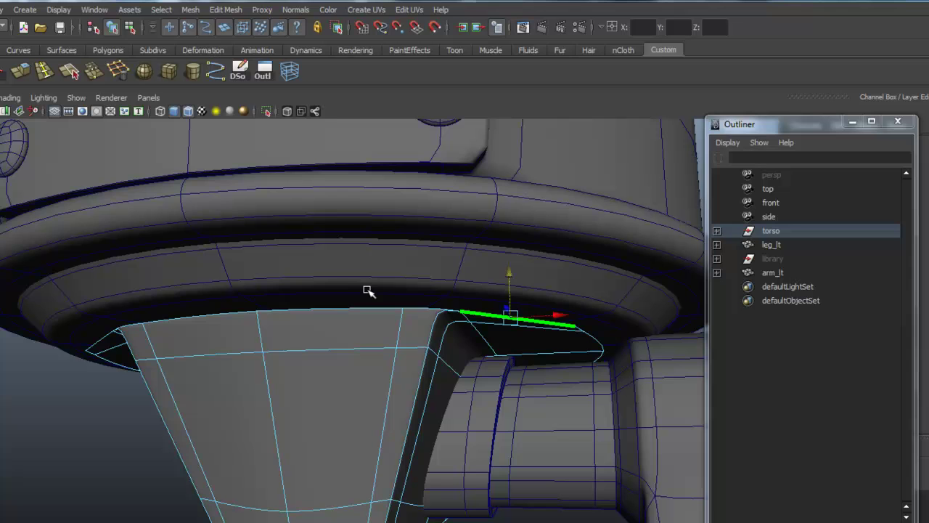
{"action": "left_click_drag", "start_coordinate": [367, 291], "coordinate": [367, 289], "text": "alt"}
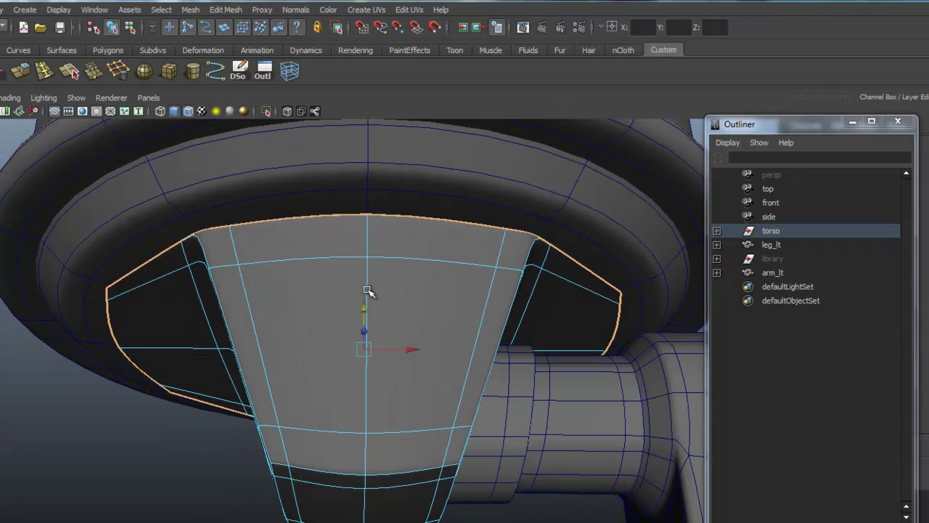
{"action": "key", "text": "ctrl+e"}
{"action": "left_click_drag", "start_coordinate": [367, 291], "coordinate": [367, 291], "text": "alt"}
{"action": "middle_click_drag", "start_coordinate": [368, 290], "coordinate": [367, 290]}
{"action": "left_click_drag", "start_coordinate": [367, 290], "coordinate": [368, 290], "text": "alt"}
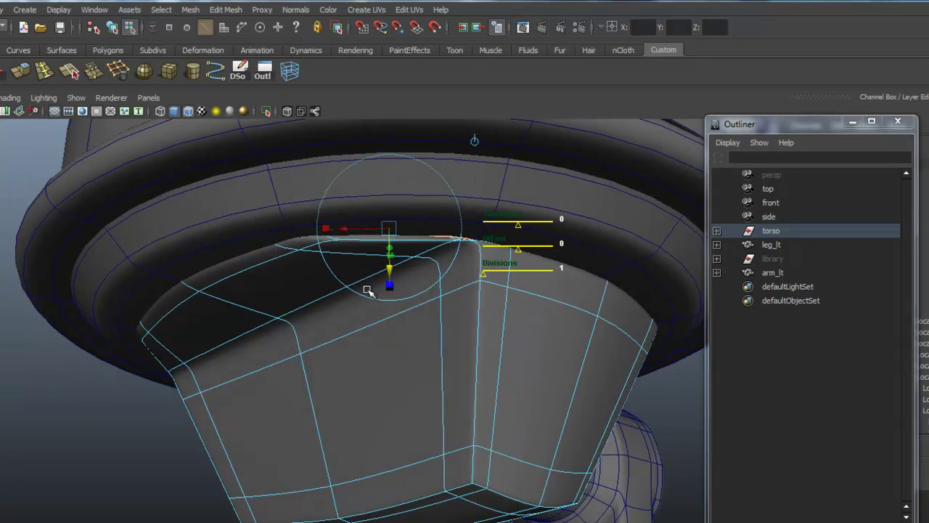
{"action": "left_click", "coordinate": [474, 140]}
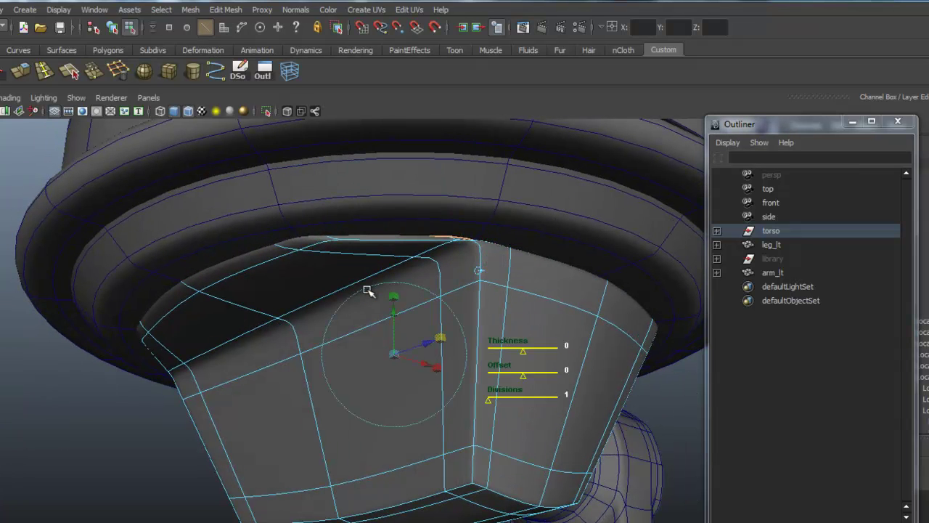
{"action": "left_click_drag", "start_coordinate": [394, 354], "coordinate": [398, 353]}
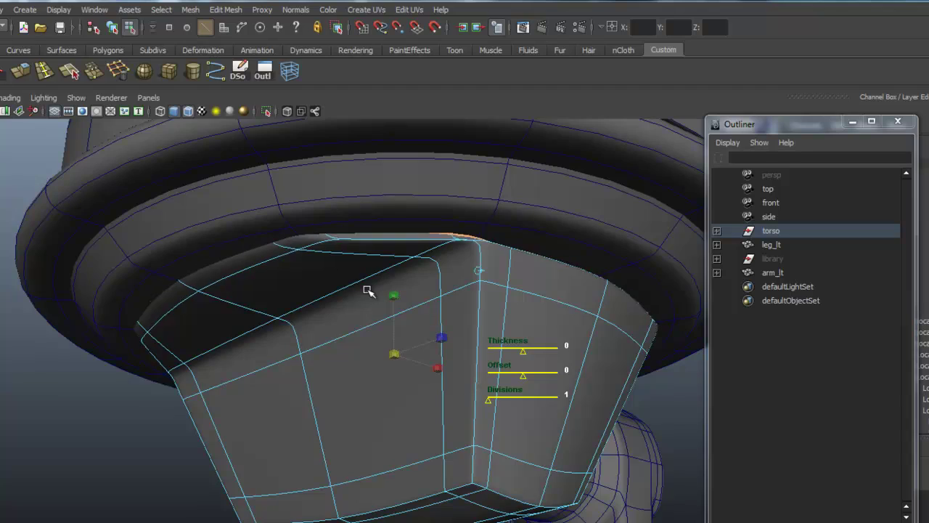
{"action": "left_click_drag", "start_coordinate": [368, 291], "coordinate": [367, 290], "text": "alt"}
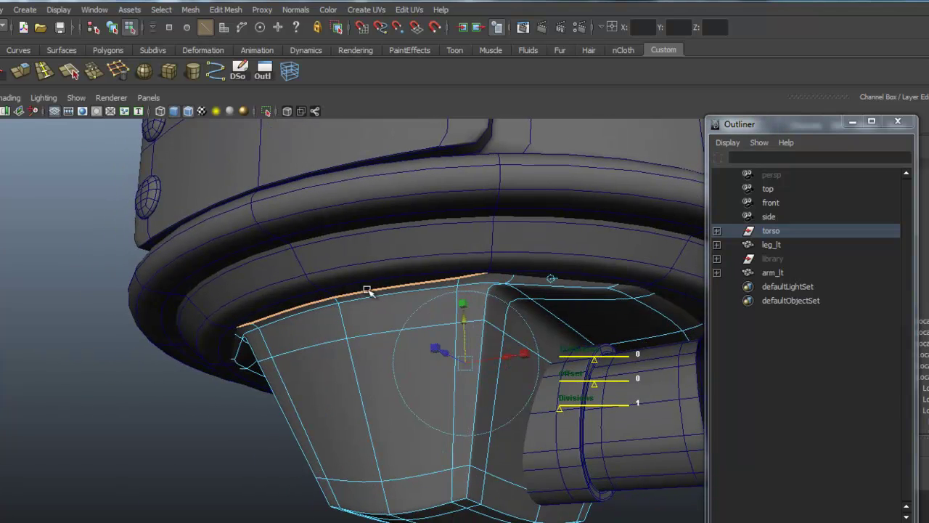
Insert a supporting edge loop near the hip block's top rim, restore its smooth preview and return to object mode
{"action": "key", "text": "y"}
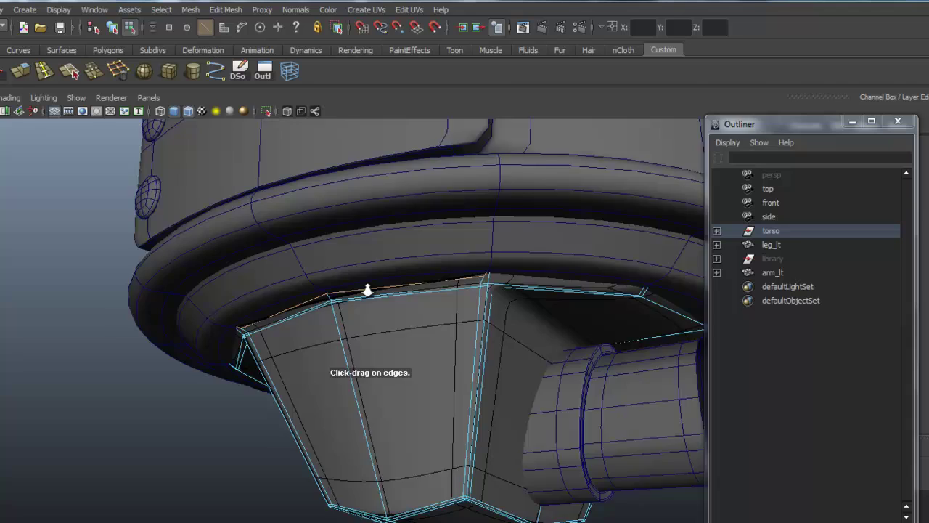
{"action": "scroll", "coordinate": [368, 291], "scroll_direction": "up", "scroll_amount": 5}
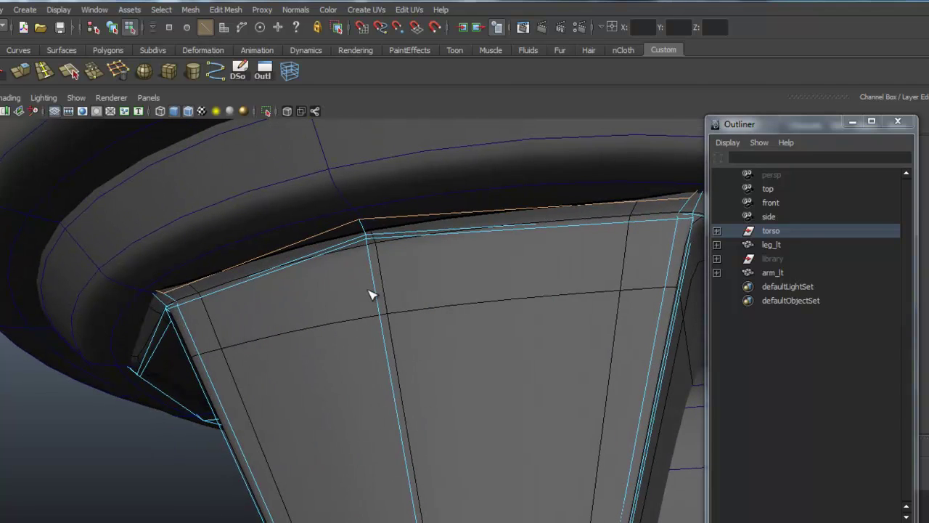
{"action": "left_click", "coordinate": [370, 294]}
{"action": "left_click_drag", "start_coordinate": [367, 291], "coordinate": [367, 290], "text": "alt"}
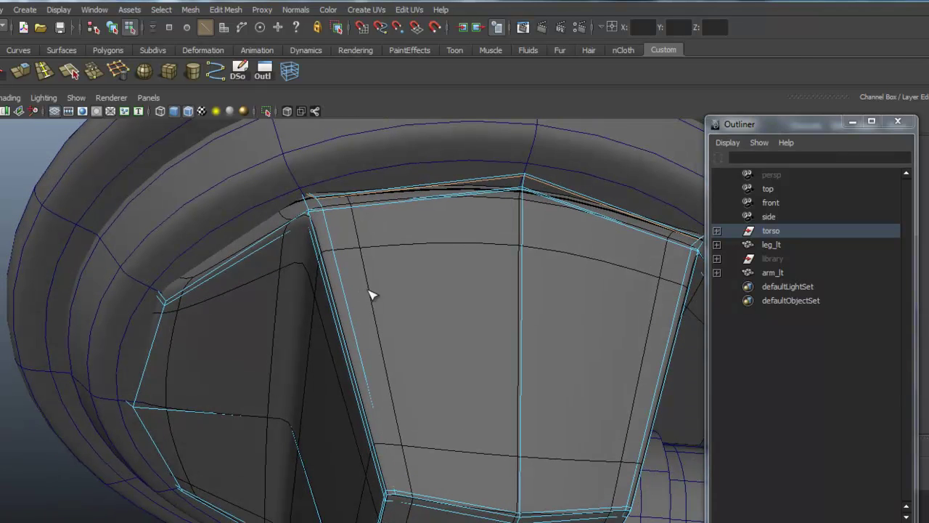
{"action": "key", "text": "3"}
{"action": "right_click_drag", "start_coordinate": [283, 213], "coordinate": [343, 196]}
Select the ring under the torso rim and examine how it meets the hip block and leg joint
{"action": "left_click_drag", "start_coordinate": [368, 289], "coordinate": [368, 295], "text": "alt"}
{"action": "left_click", "coordinate": [367, 294]}
{"action": "double_click", "coordinate": [368, 295]}
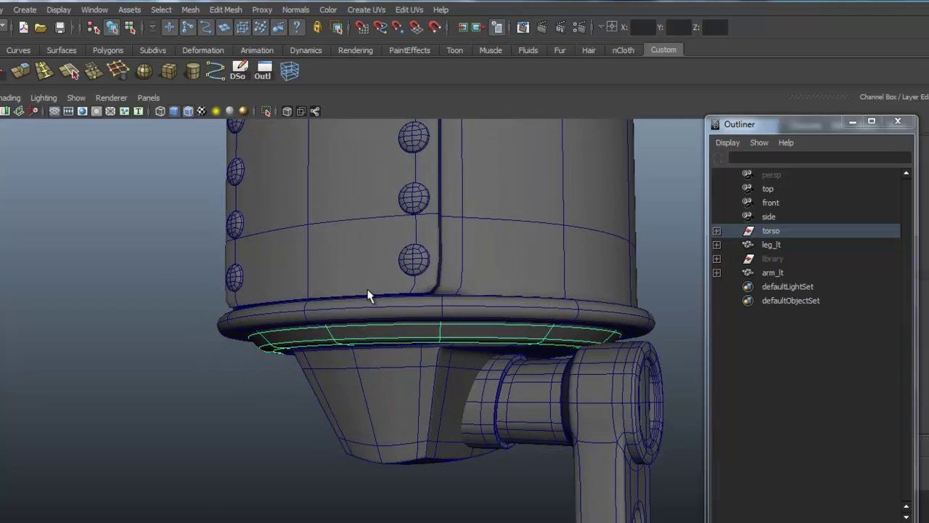
{"action": "scroll", "coordinate": [368, 295], "scroll_direction": "up", "scroll_amount": 3}
{"action": "left_click_drag", "start_coordinate": [368, 296], "coordinate": [367, 295], "text": "alt"}
{"action": "left_click_drag", "start_coordinate": [367, 290], "coordinate": [368, 290], "text": "alt"}
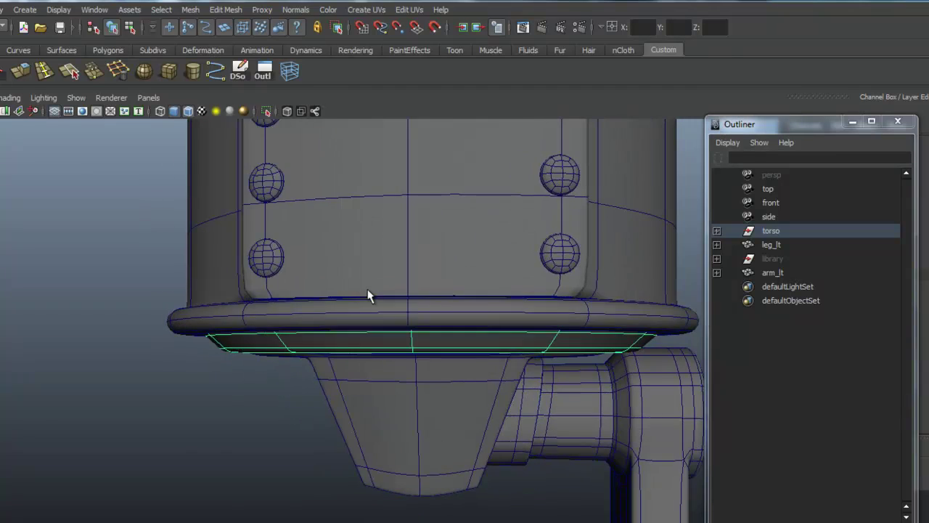
{"action": "right_click_drag", "start_coordinate": [367, 291], "coordinate": [367, 290], "text": "alt"}
{"action": "middle_click_drag", "start_coordinate": [367, 291], "coordinate": [368, 289], "text": "alt"}
{"action": "left_click_drag", "start_coordinate": [368, 296], "coordinate": [367, 289], "text": "alt"}
{"action": "scroll", "coordinate": [368, 294], "scroll_direction": "up", "scroll_amount": 3}
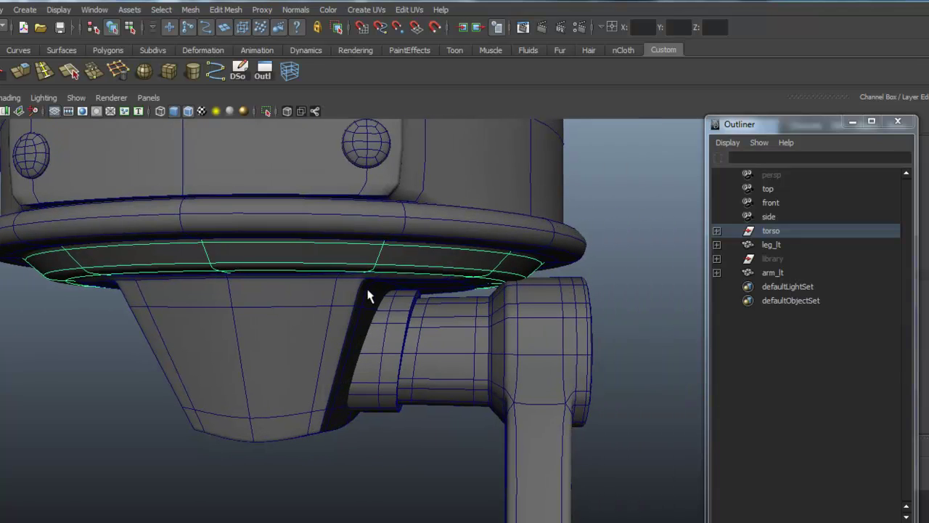
Delete the face capping the ring's inner hole, working from inside the torso
{"action": "scroll", "coordinate": [367, 296], "scroll_direction": "up", "scroll_amount": 4}
{"action": "left_click_drag", "start_coordinate": [367, 296], "coordinate": [367, 290], "text": "alt"}
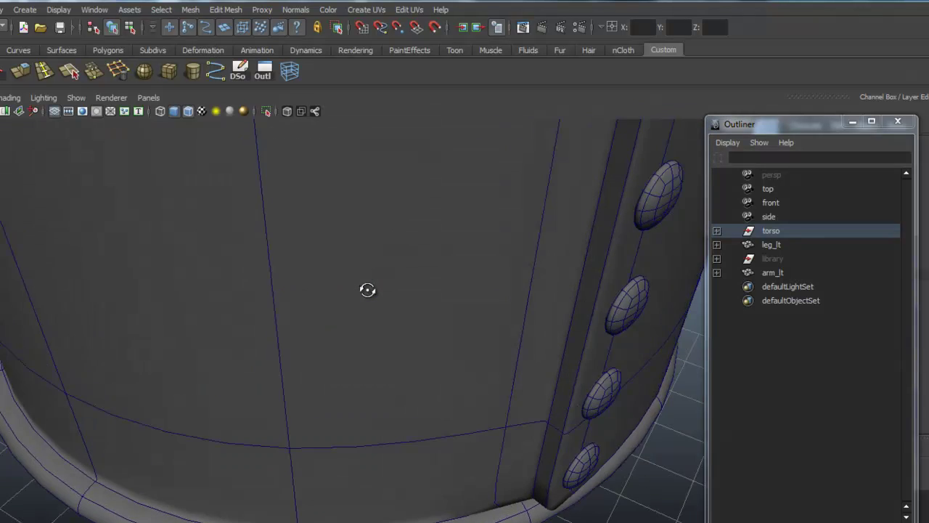
{"action": "right_click_drag", "start_coordinate": [367, 289], "coordinate": [386, 345], "text": "alt"}
{"action": "left_click", "coordinate": [367, 295]}
{"action": "key", "text": "Delete"}
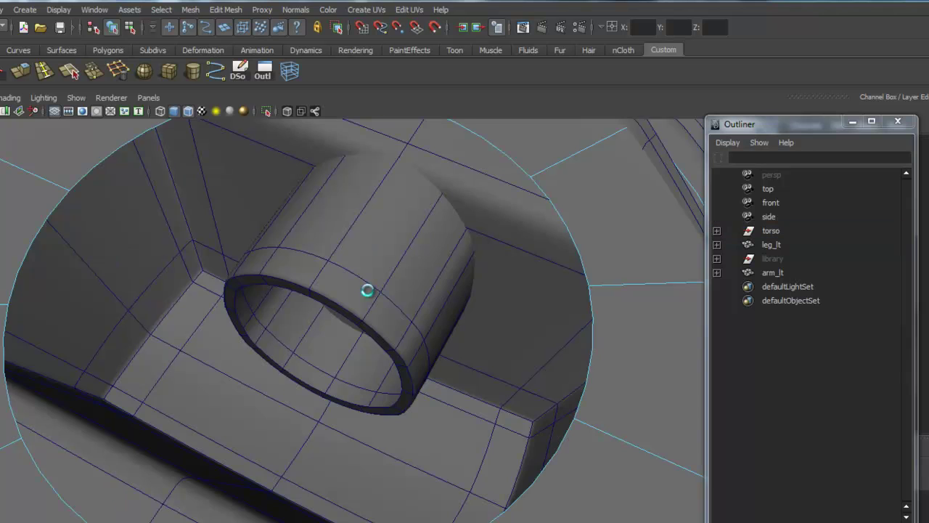
Insert a supporting edge loop around the ring's lower inner edge and restore its smooth preview
{"action": "key", "text": "y"}
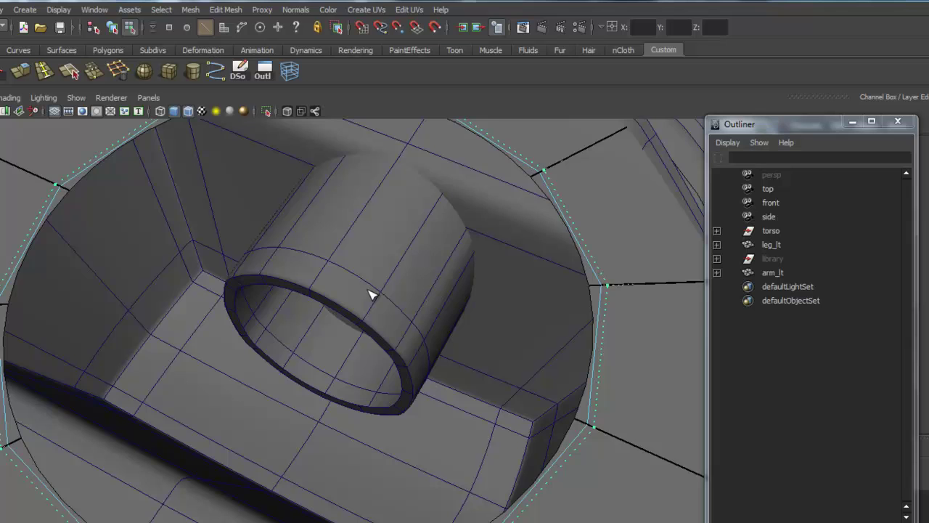
{"action": "left_click", "coordinate": [369, 294]}
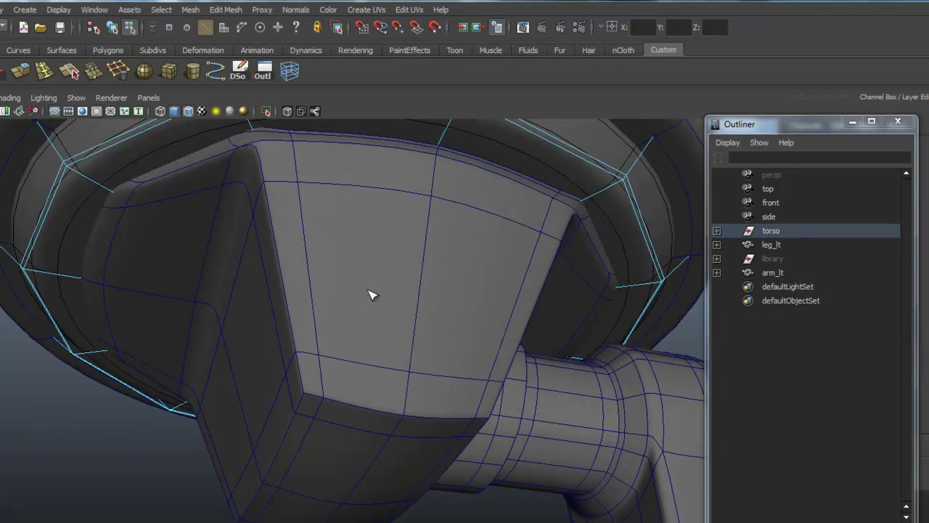
{"action": "middle_click_drag", "start_coordinate": [369, 294], "coordinate": [370, 356], "text": "alt"}
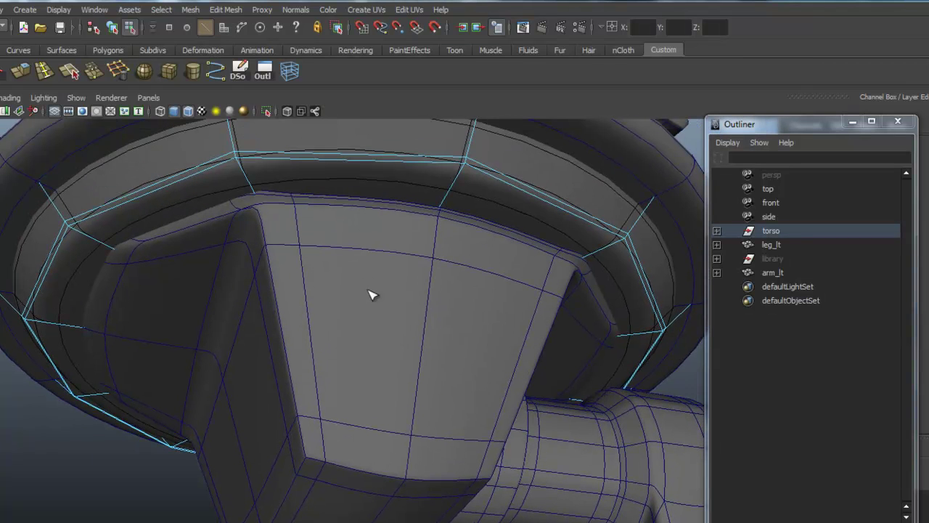
{"action": "key", "text": "3"}
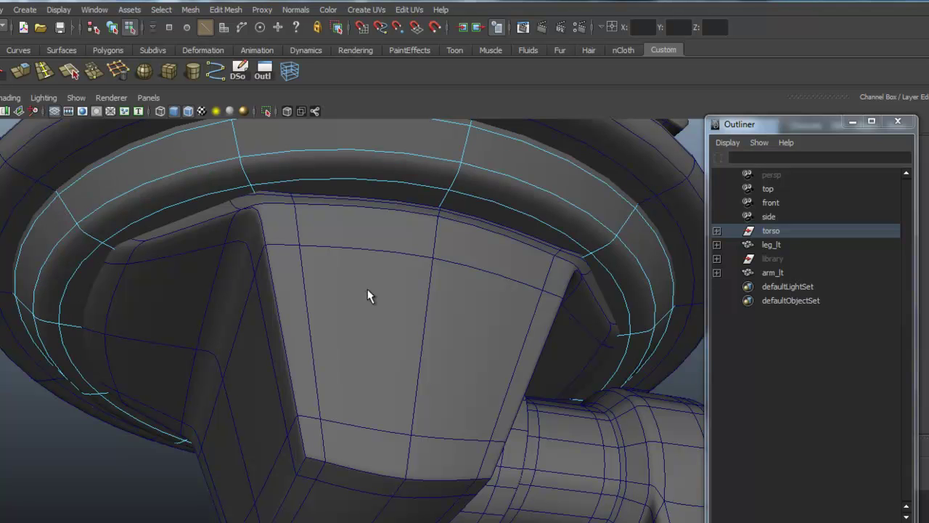